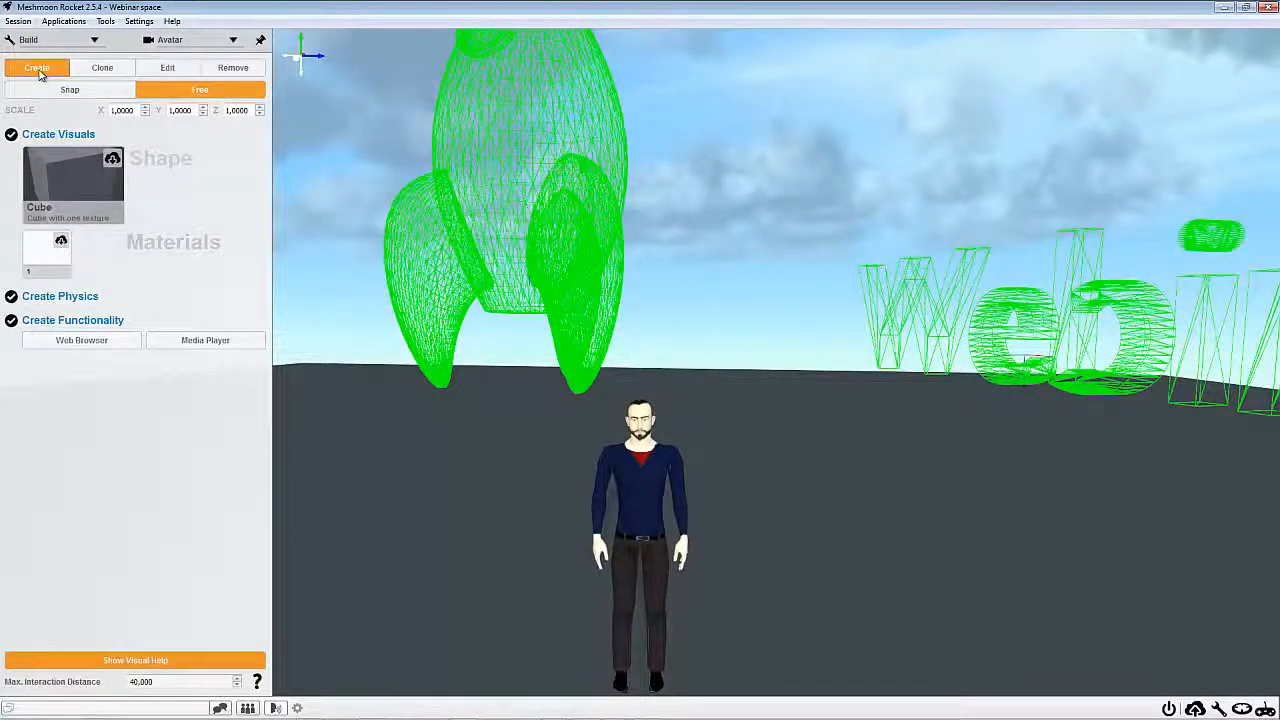
Create a one-texture cube with physics beside the avatar and raise it so it rests above the floor
left_click(68, 178)
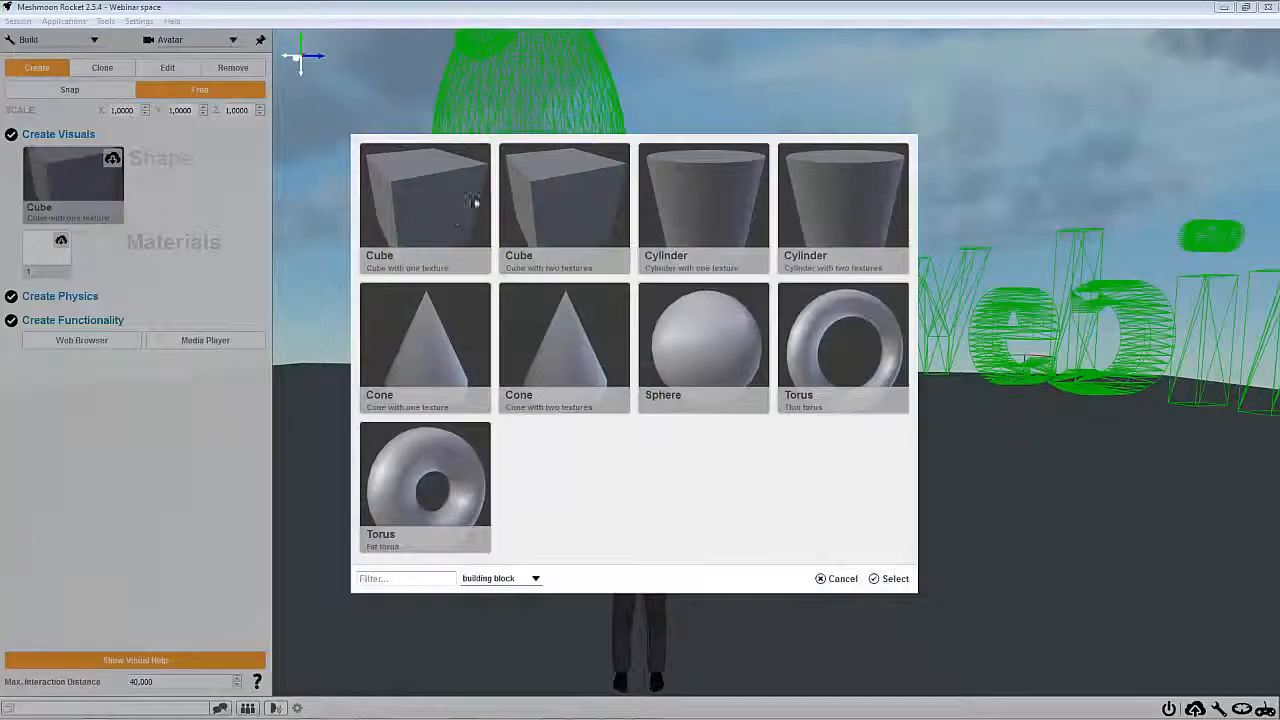
left_click(836, 578)
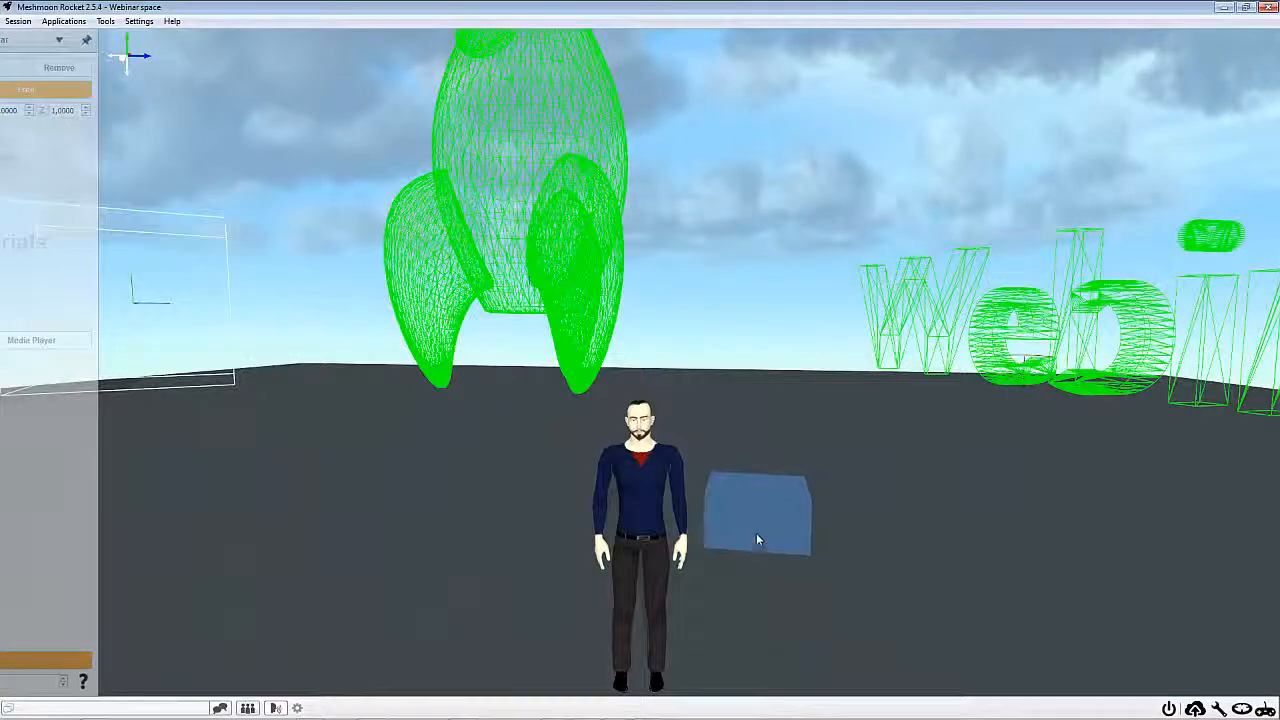
left_click(764, 530)
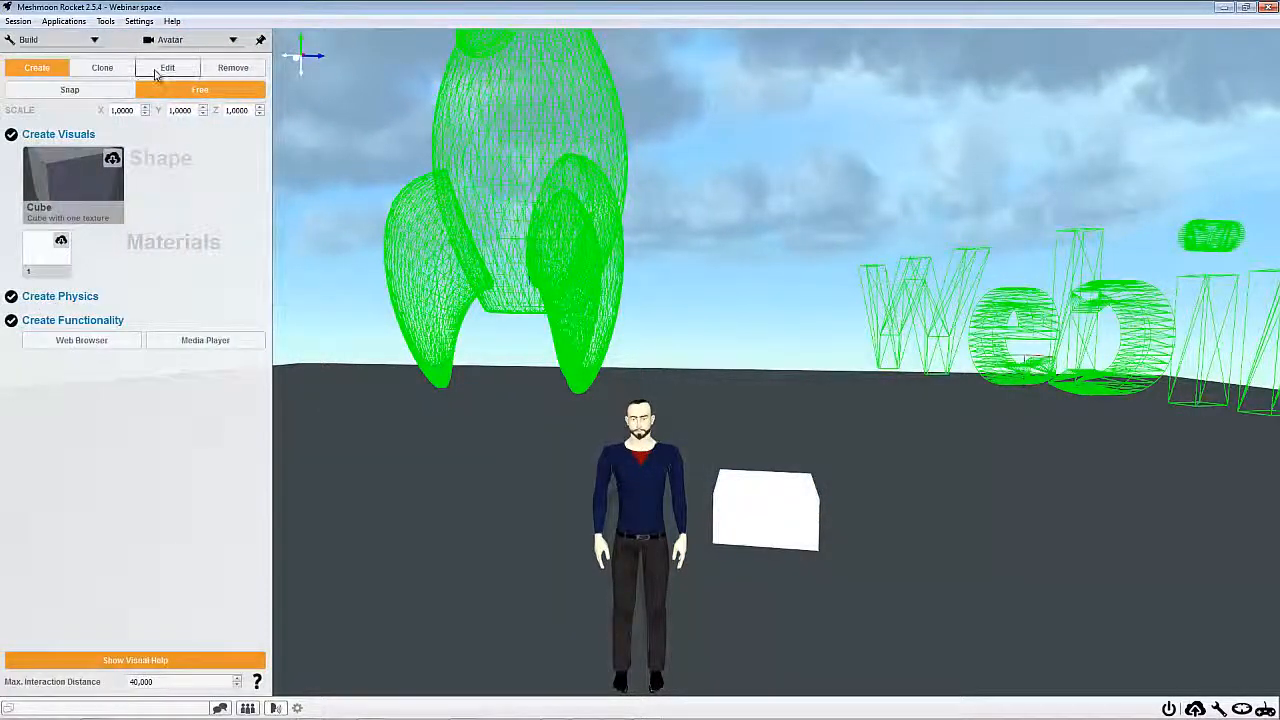
left_click(762, 524)
left_click_drag(766, 485, 766, 425)
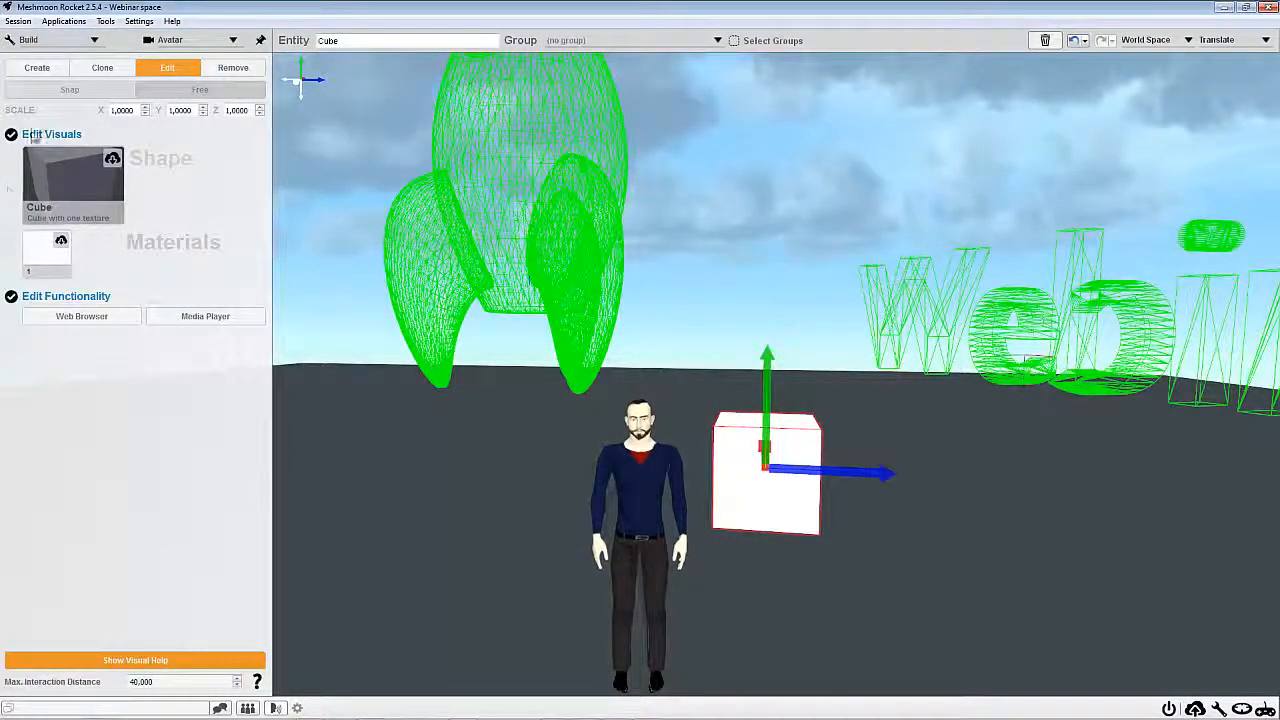
Create a second cube with physics disabled, placed on the floor beside the first cube
left_click(37, 68)
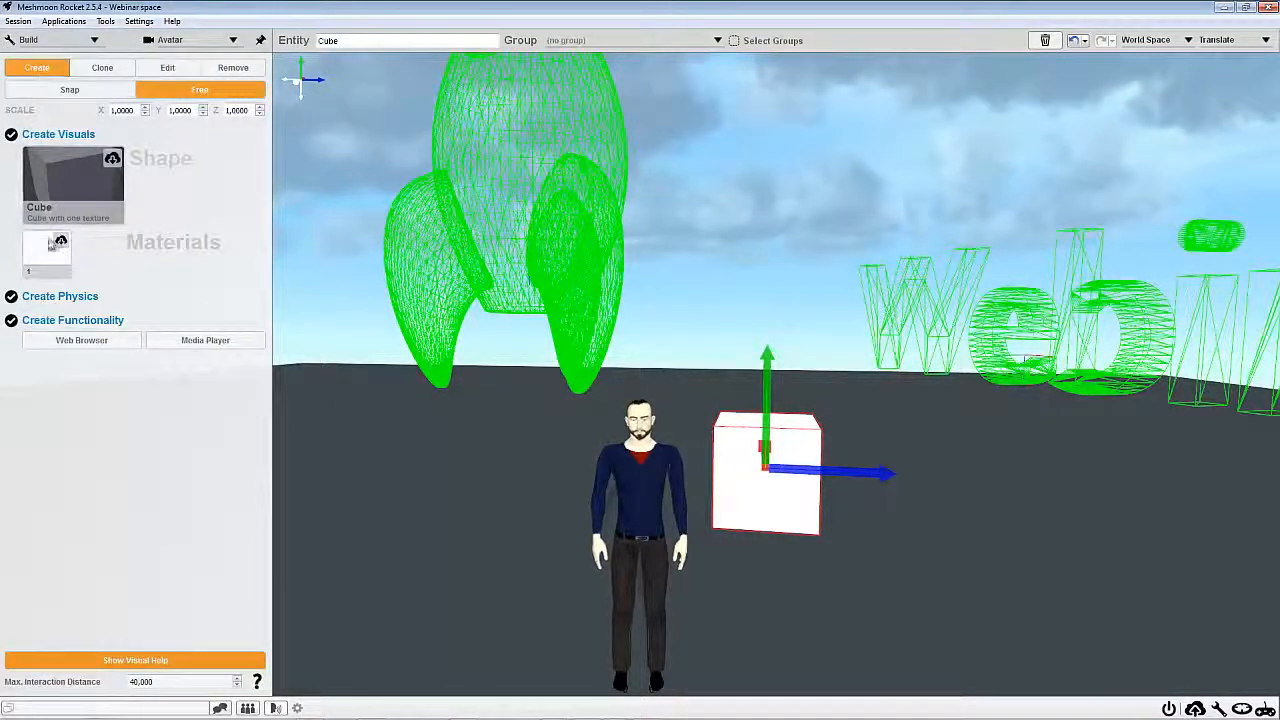
left_click(168, 68)
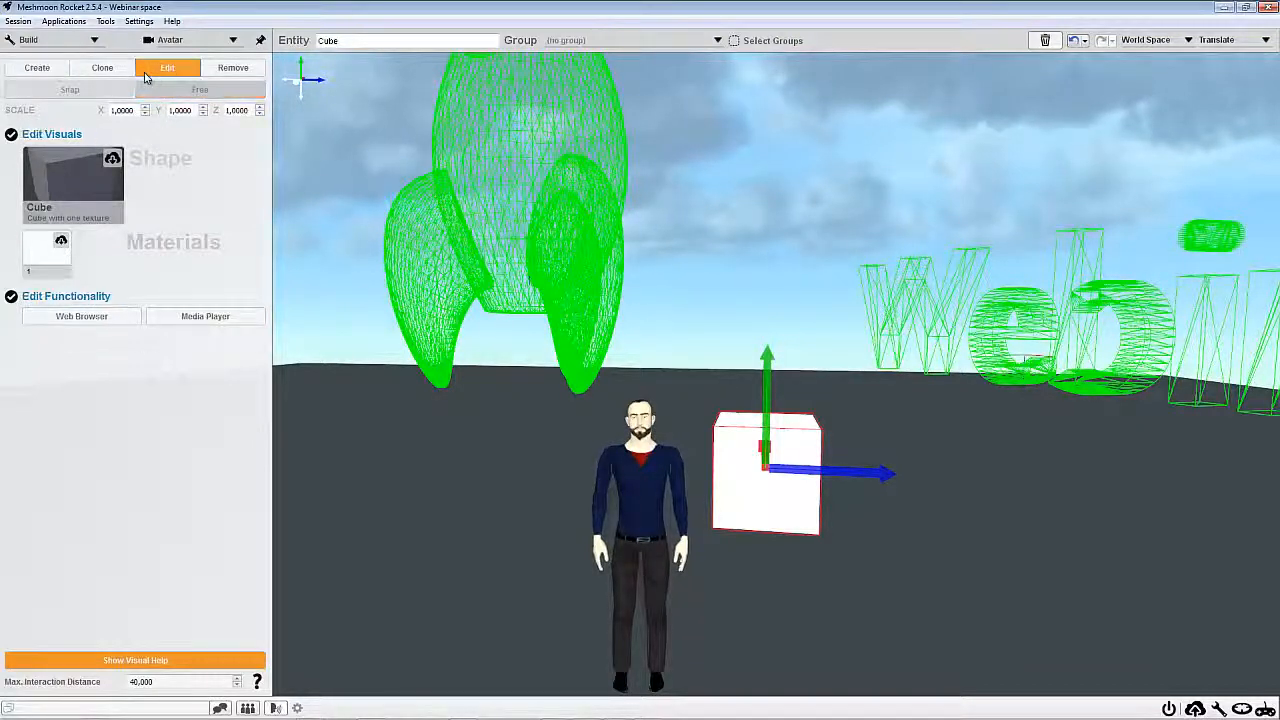
left_click(37, 67)
left_click(12, 296)
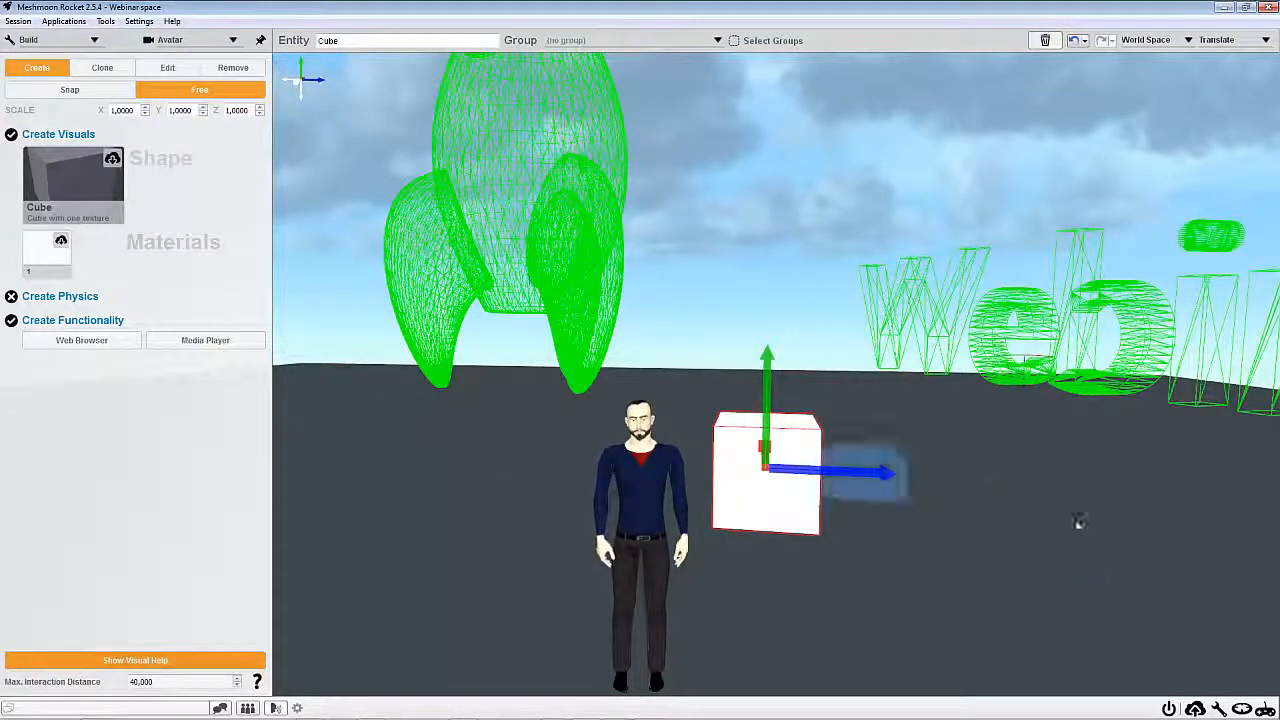
left_click(962, 539)
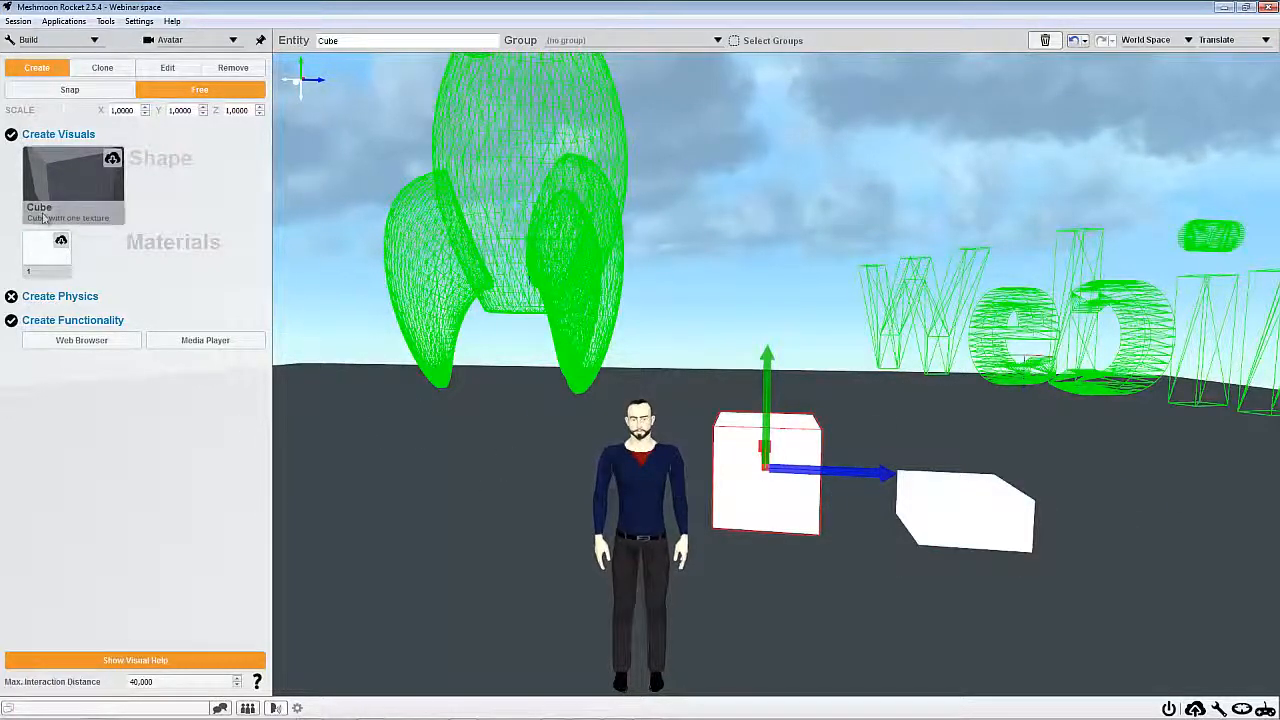
Apply the Navy material to the second cube and raise it out of the floor
left_click(167, 67)
left_click(942, 525)
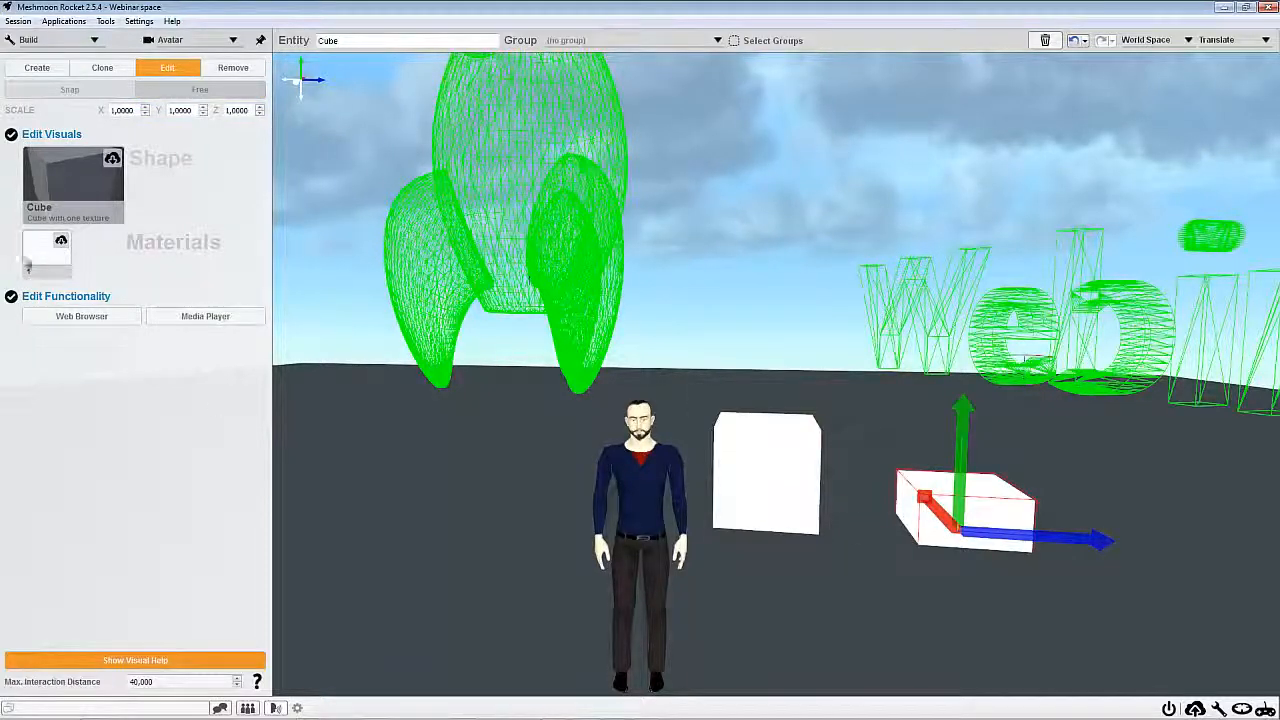
left_click(40, 250)
left_click(815, 493)
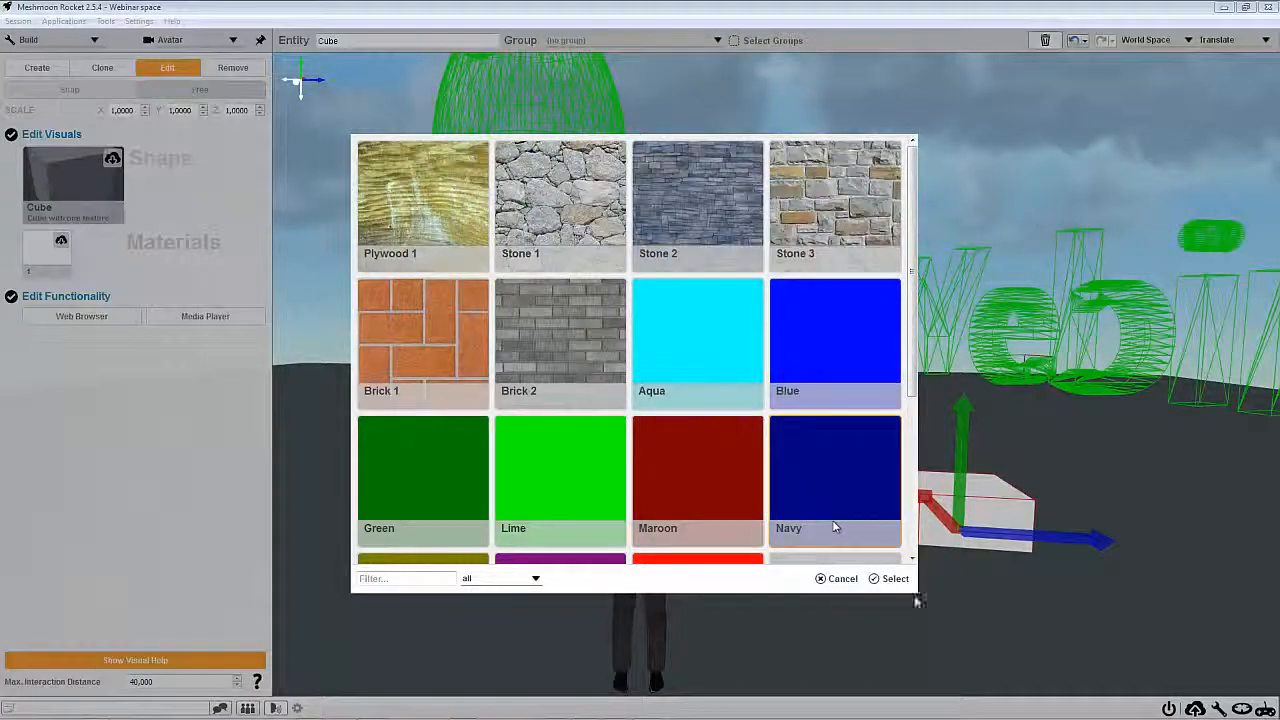
left_click(890, 579)
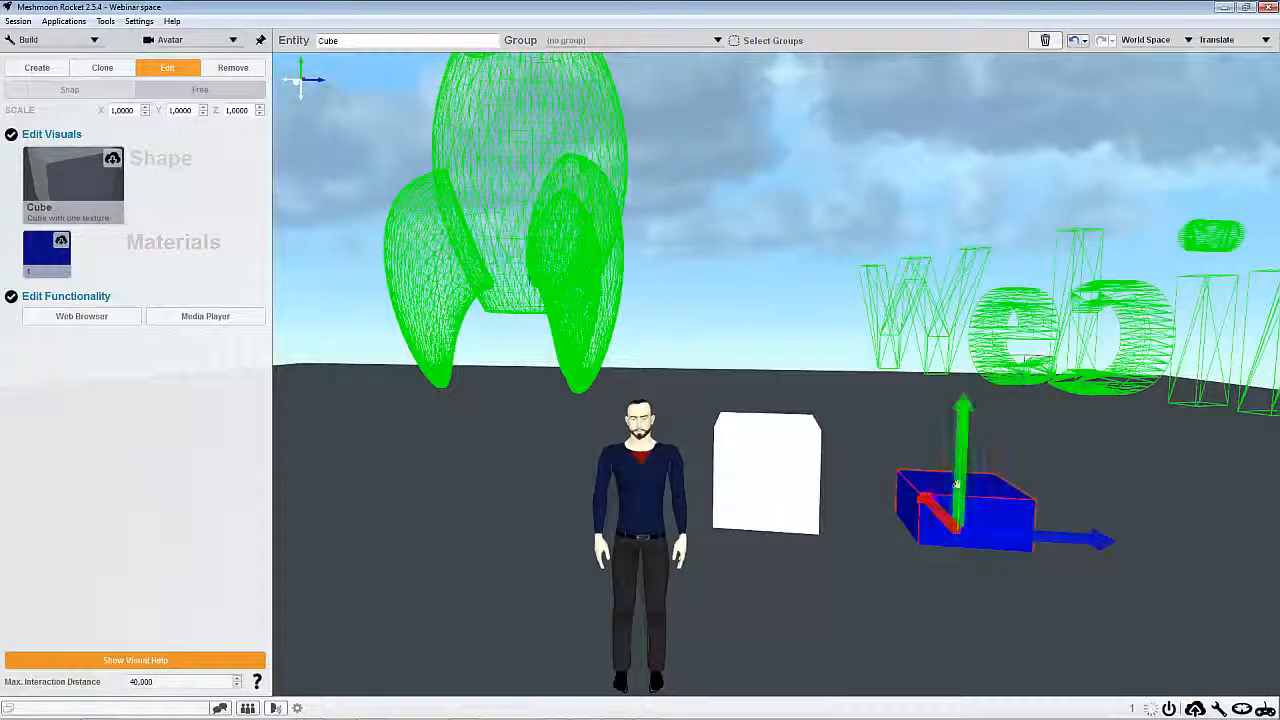
left_click_drag(960, 470, 957, 430)
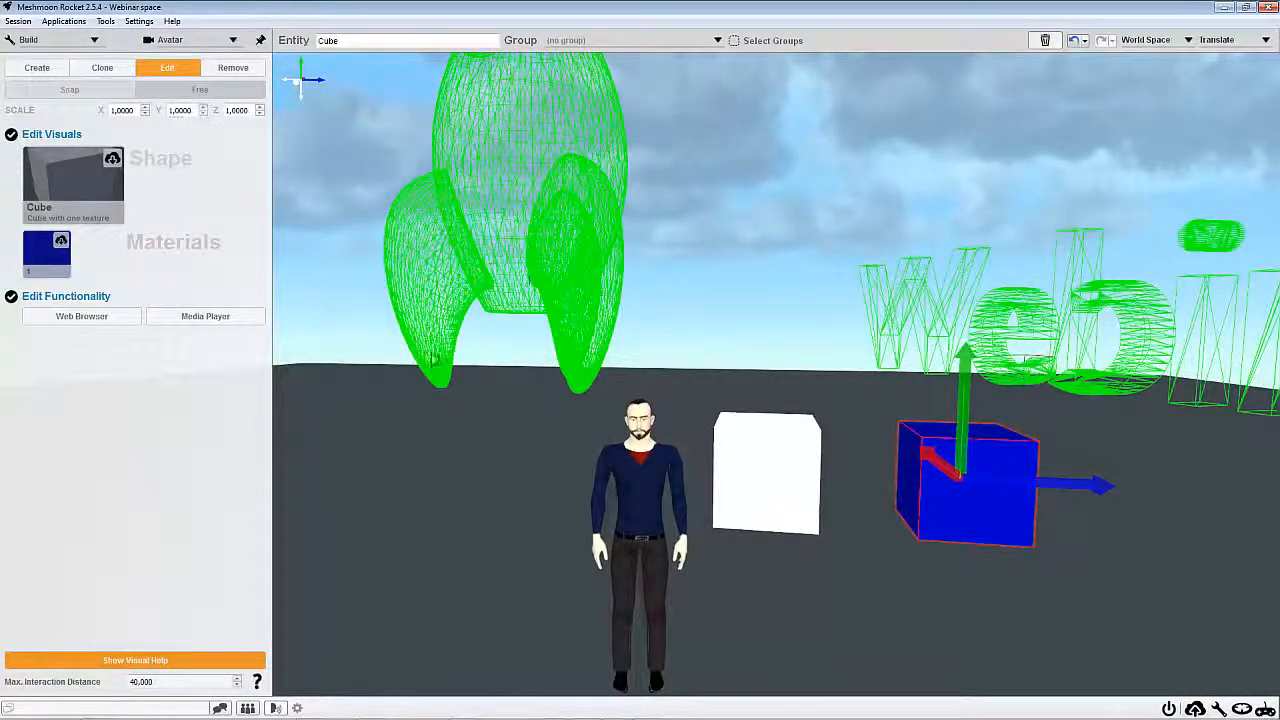
Leave build mode and open the first cube, 24 Cube, from the scene structure in the entity editor
left_click(1219, 709)
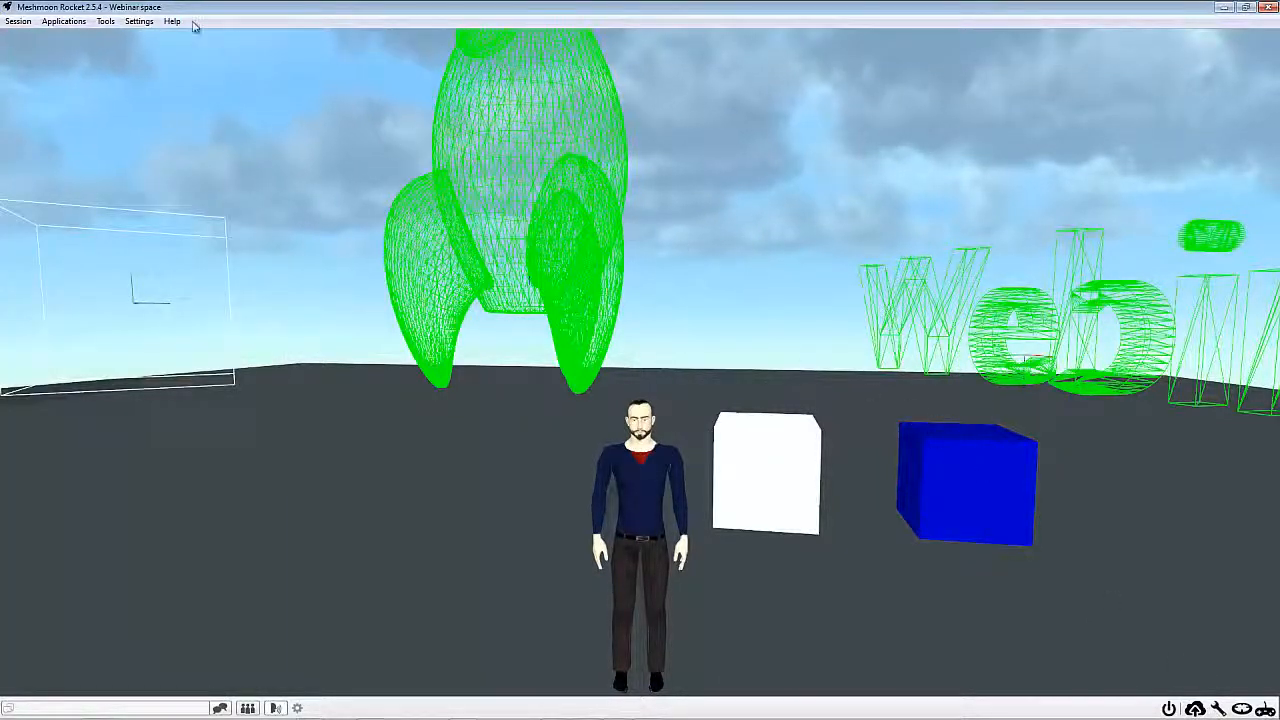
left_click(105, 21)
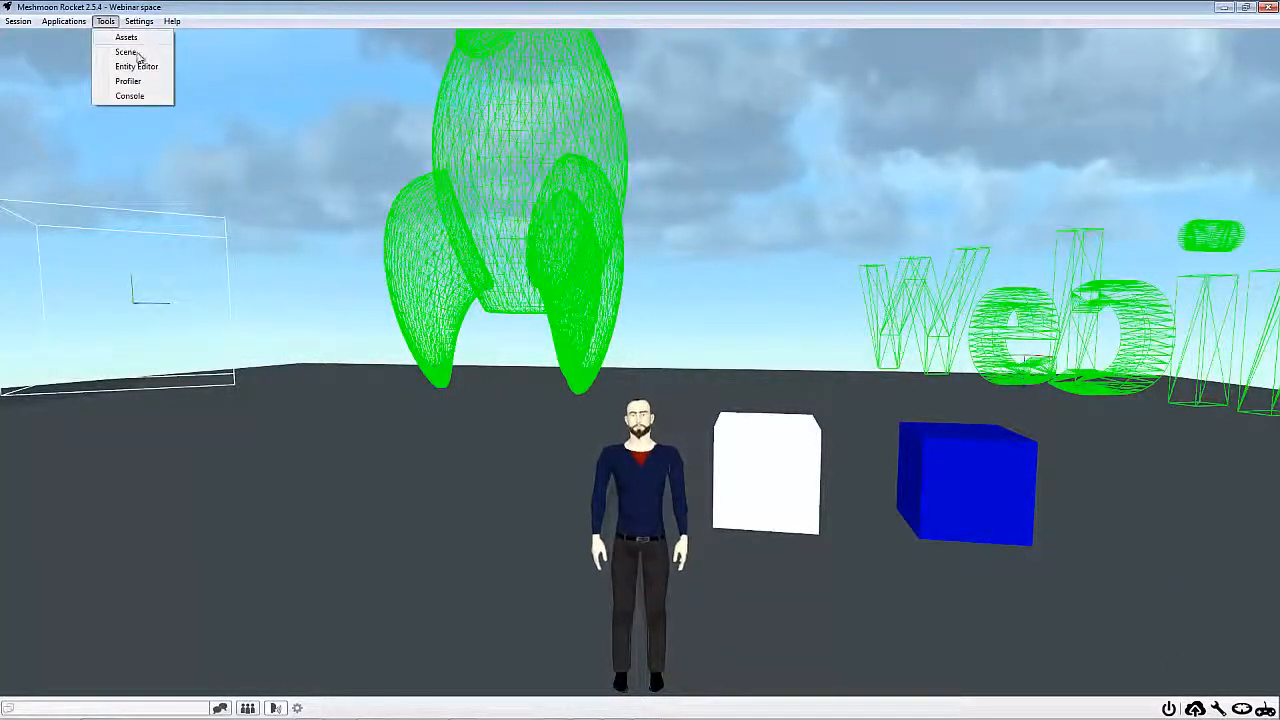
left_click(137, 55)
left_click_drag(798, 336, 436, 334)
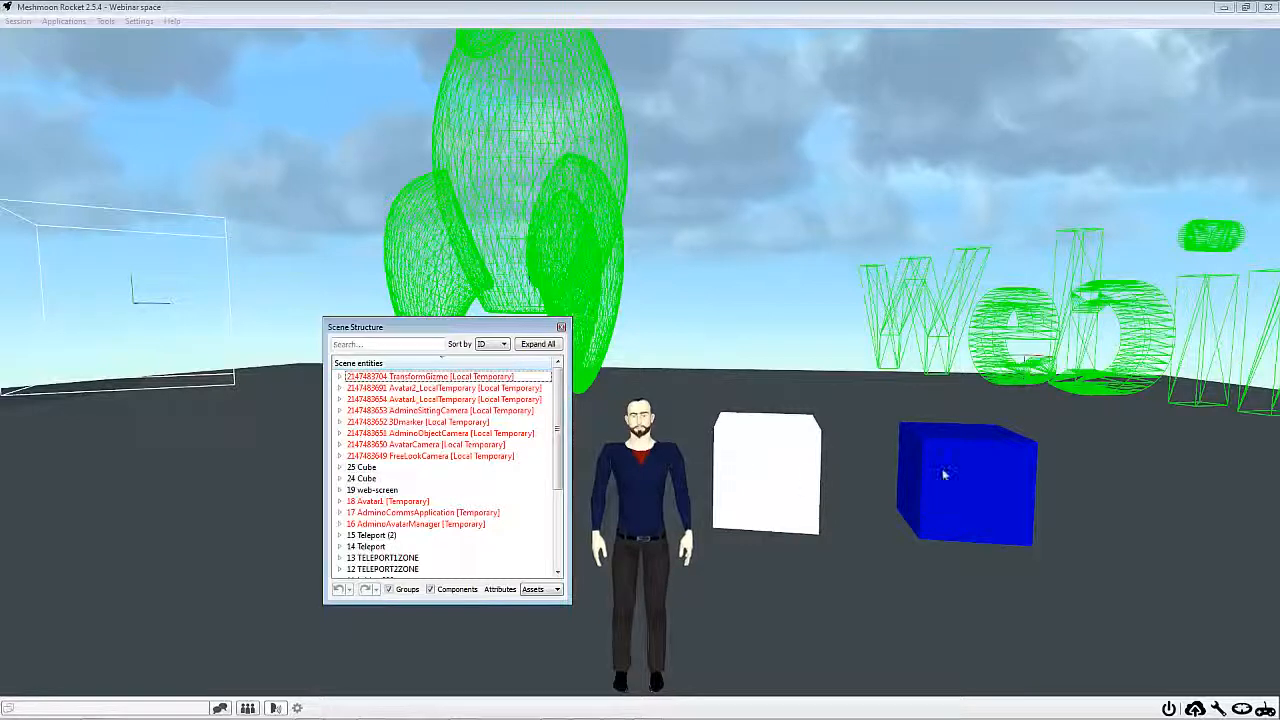
double_click(365, 478)
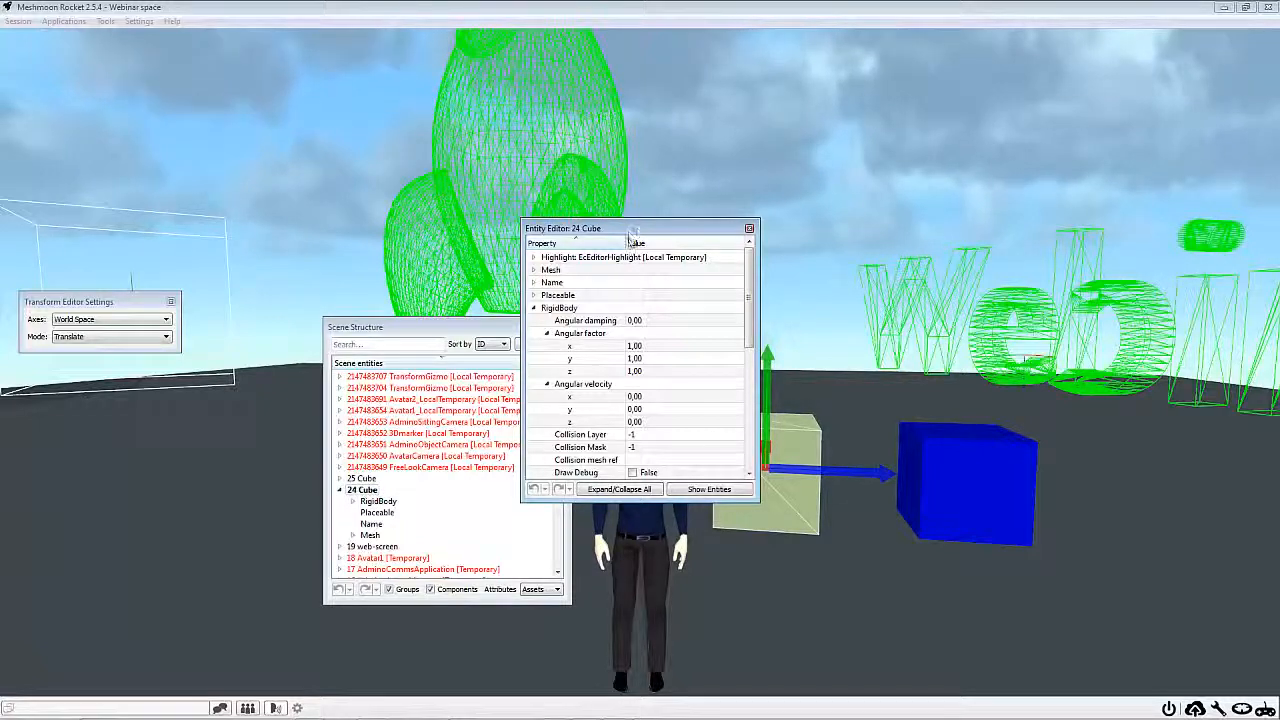
left_click_drag(645, 226, 731, 106)
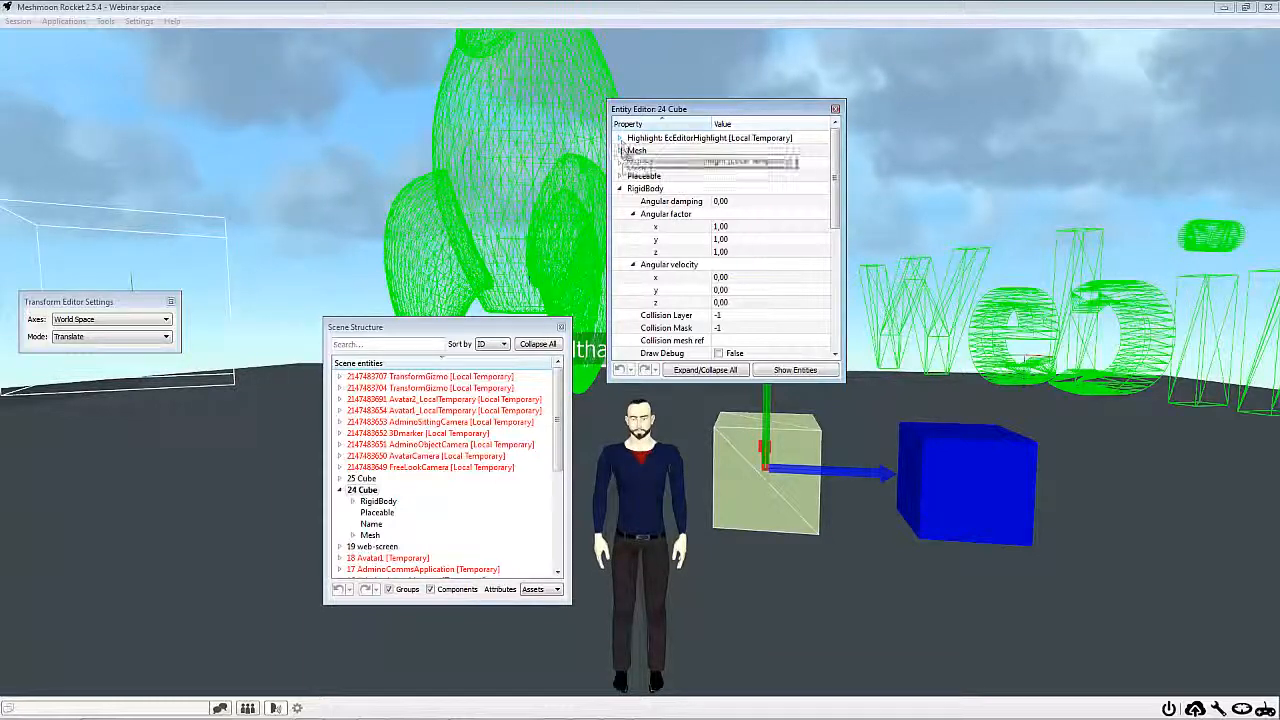
Examine the Mesh, Name and Placeable components of 24 Cube, including its position, rotation and scale
left_click(620, 151)
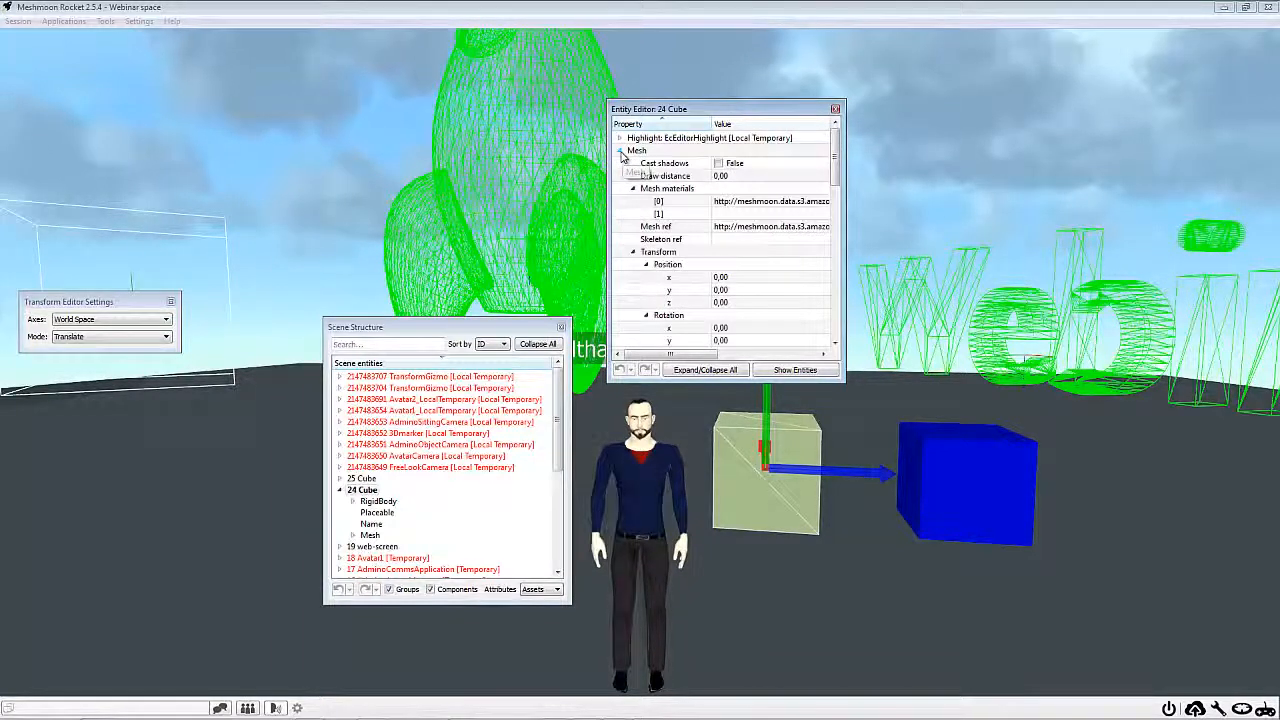
left_click(620, 151)
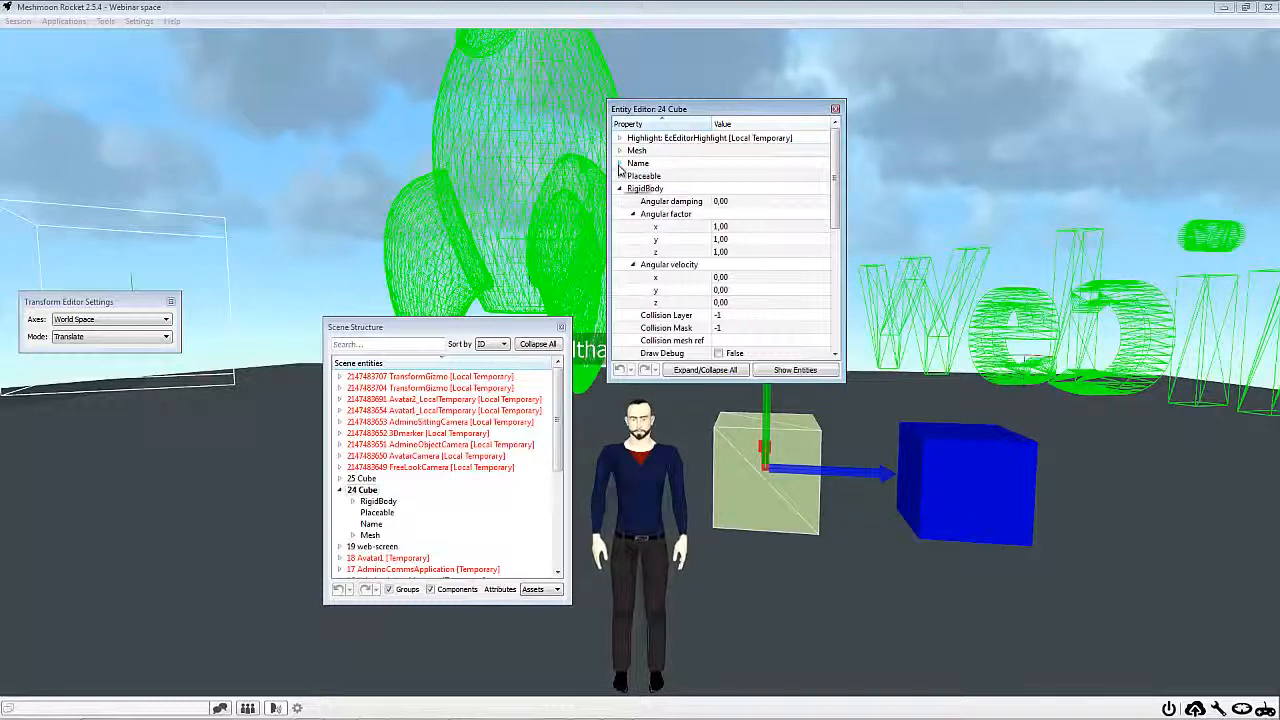
left_click(620, 164)
left_click(620, 164)
left_click(620, 176)
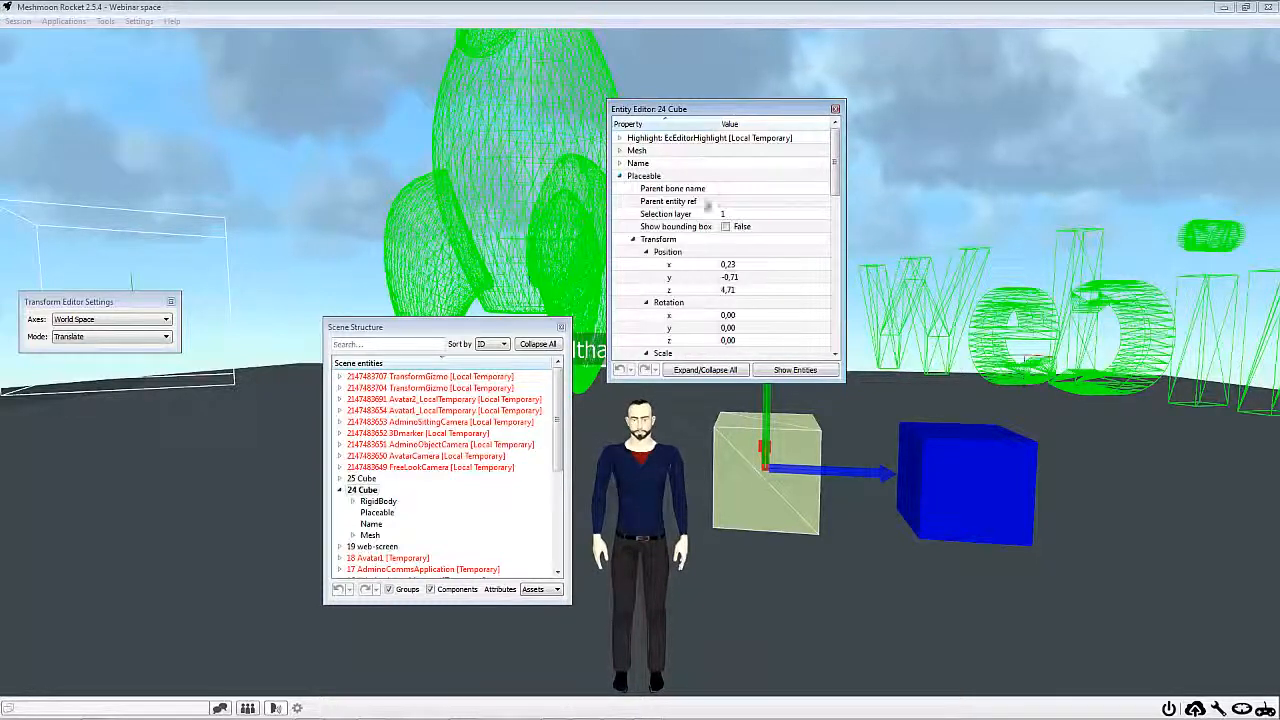
scroll(748, 210, "down", 2)
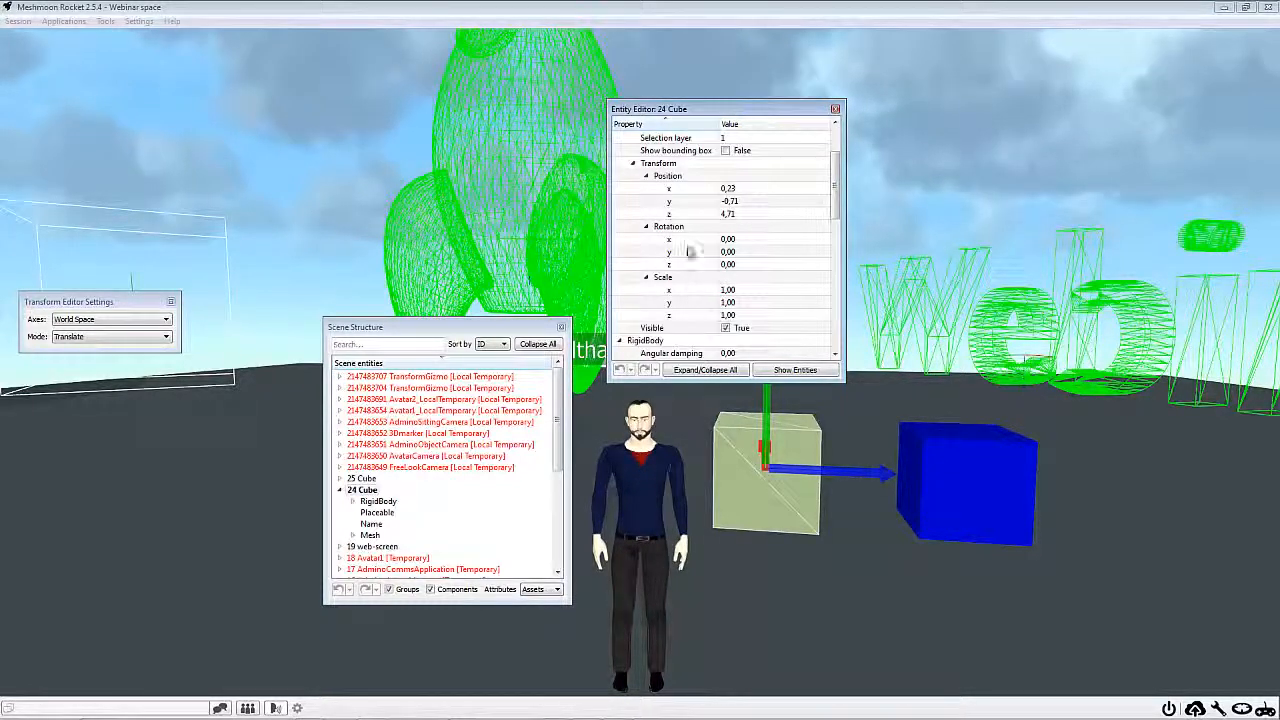
scroll(688, 252, "up", 3)
left_click(620, 176)
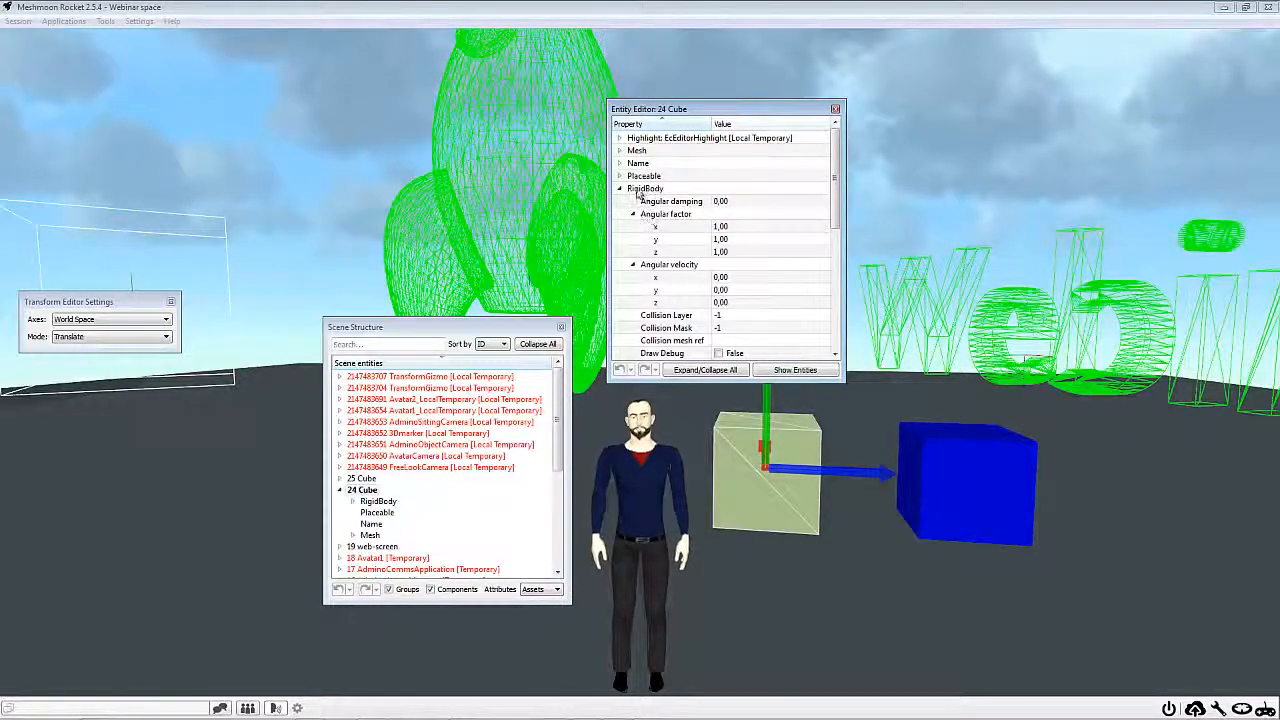
Look through the RigidBody properties of 24 Cube, including mass, friction, shape type and size
scroll(656, 212, "down", 2)
scroll(656, 208, "up", 2)
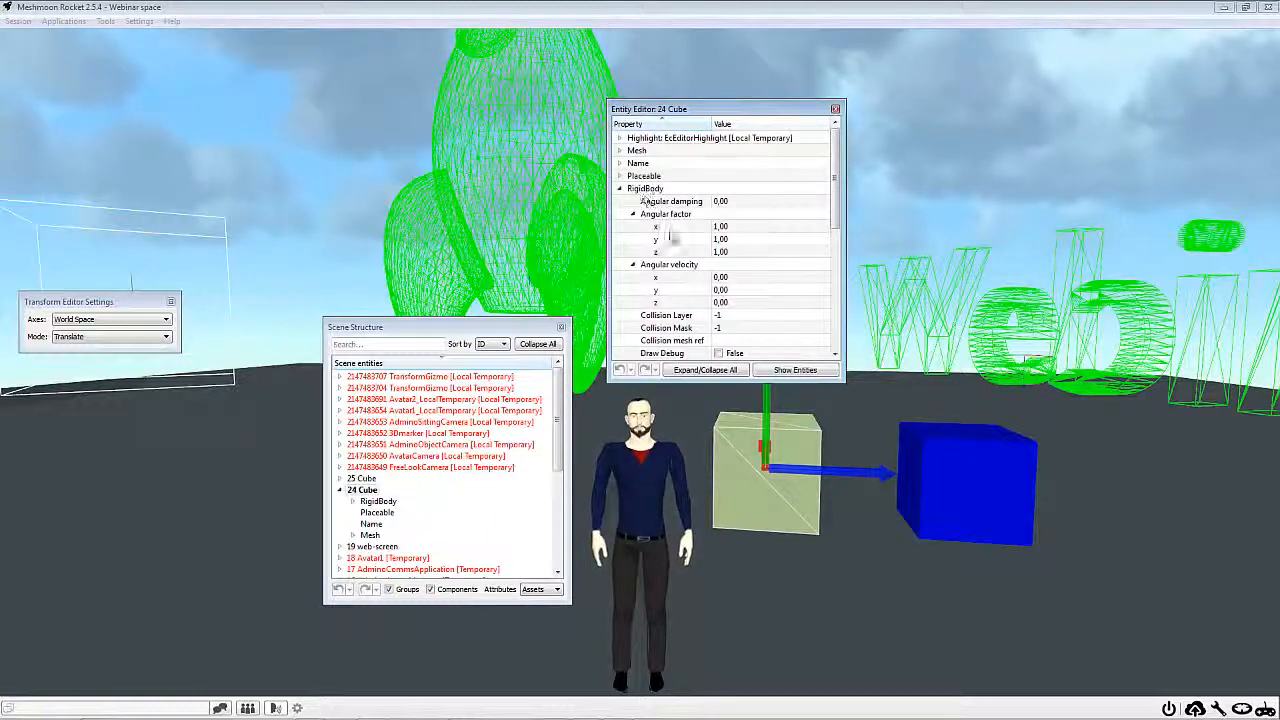
scroll(670, 238, "down", 1)
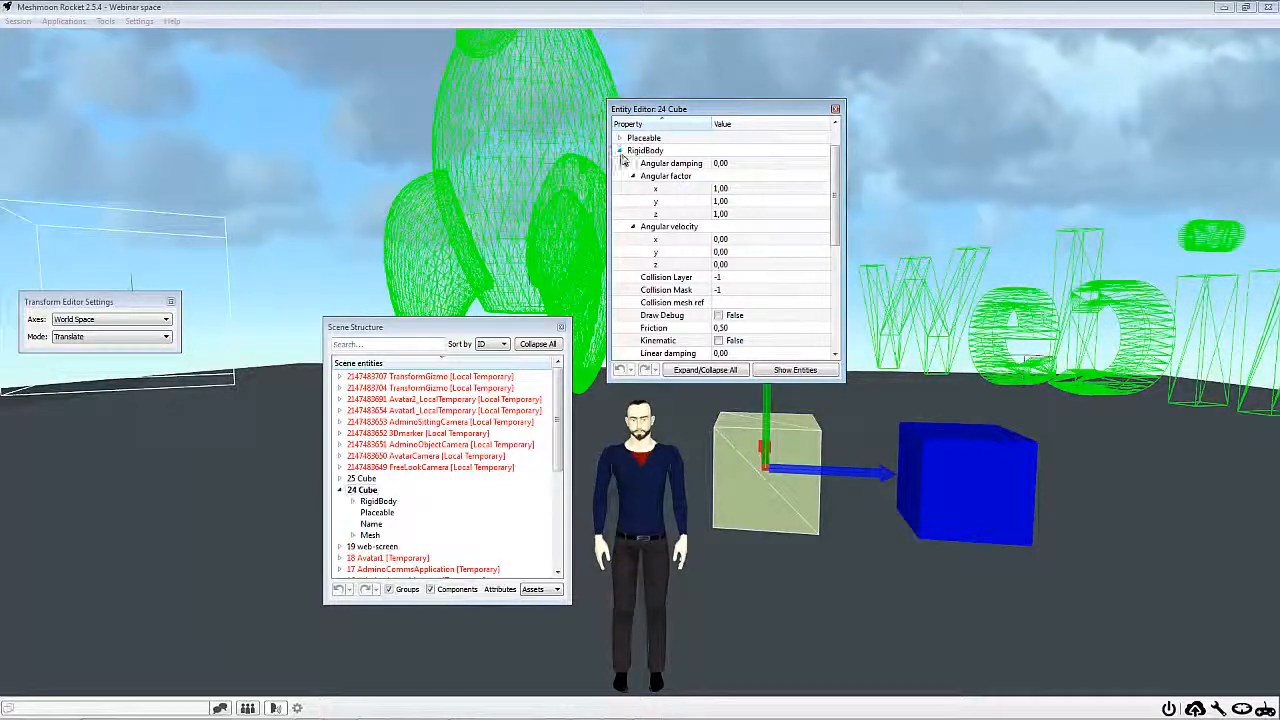
scroll(660, 220, "down", 6)
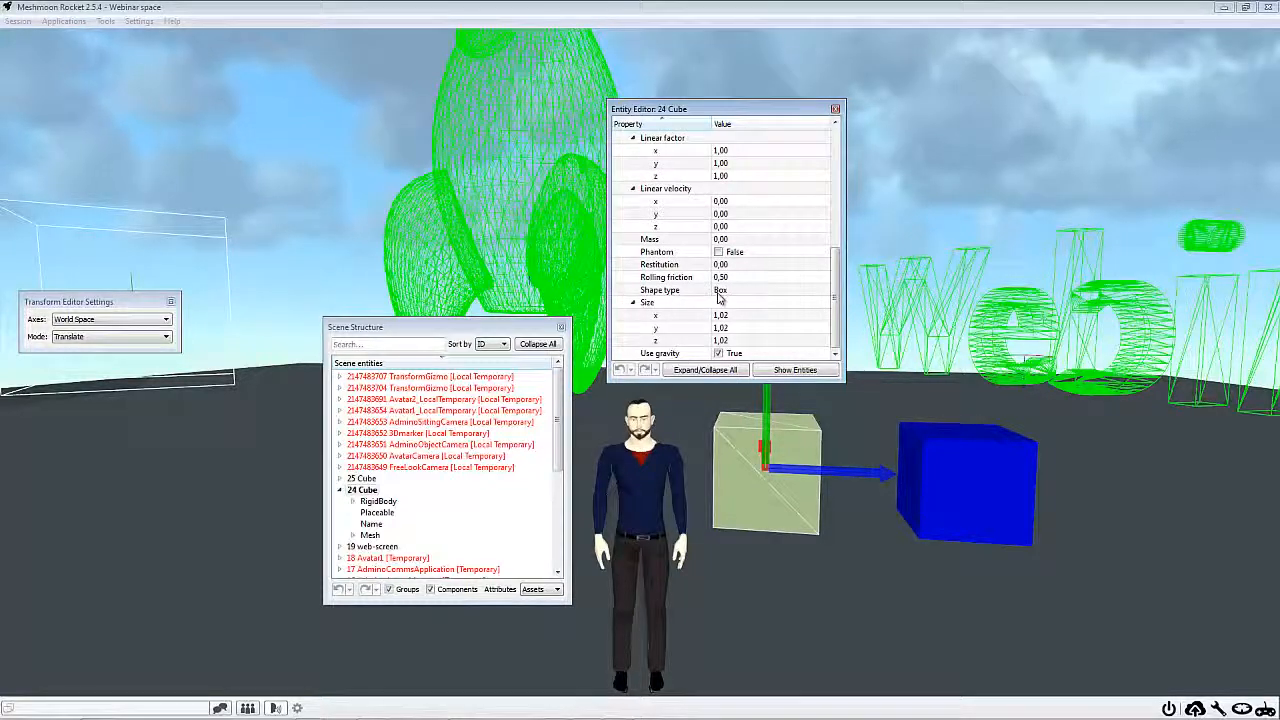
scroll(655, 220, "up", 4)
scroll(652, 207, "down", 4)
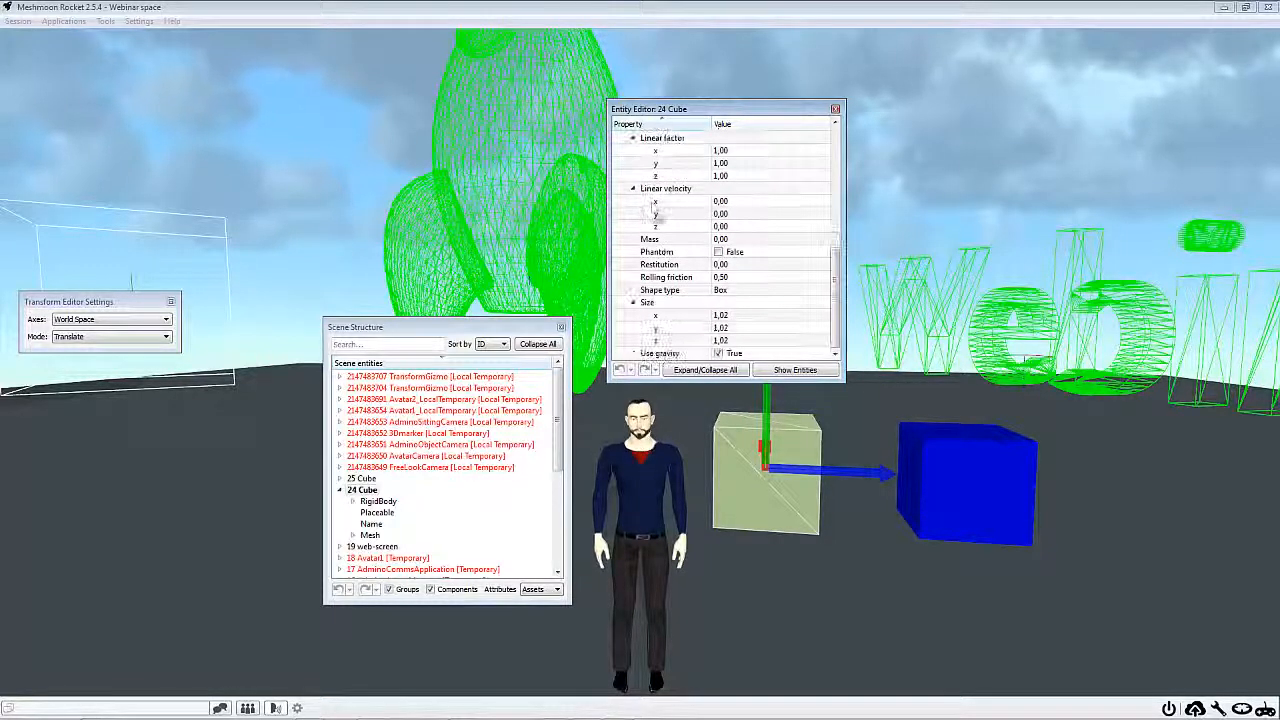
Check the available shape types of the cube's rigid body, keep Box, and collapse the component
left_click(659, 291)
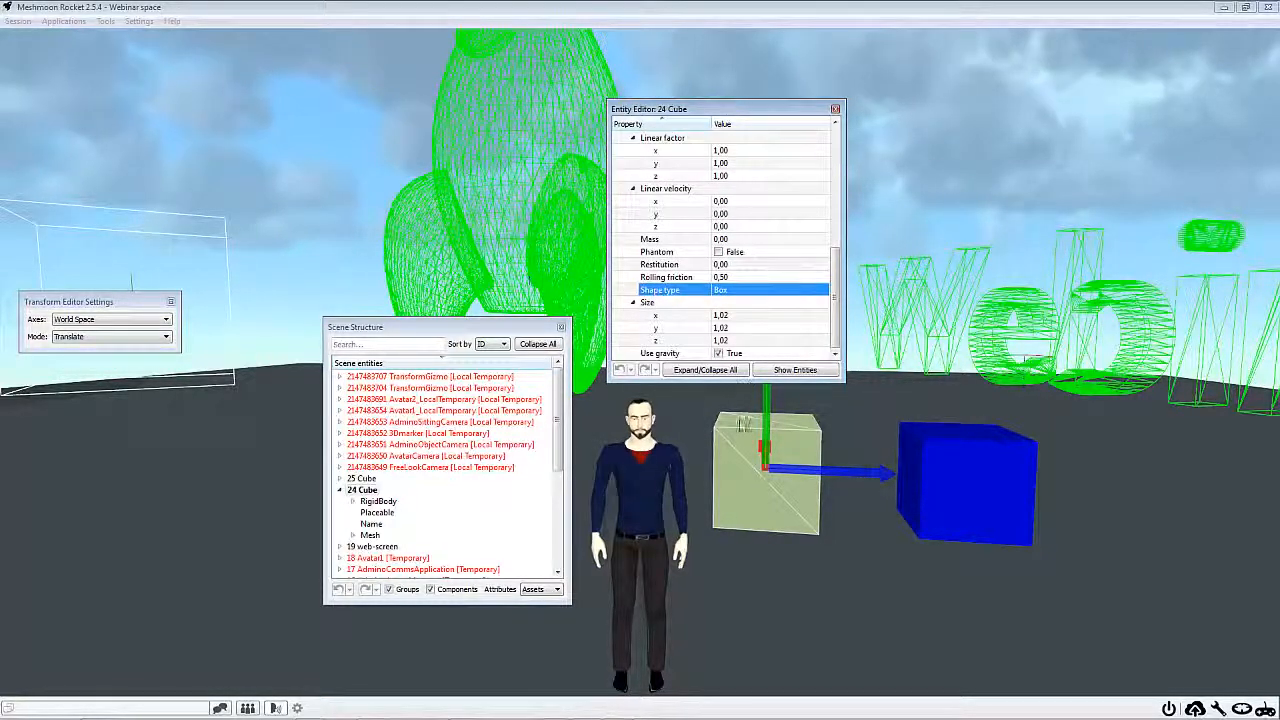
left_click(728, 290)
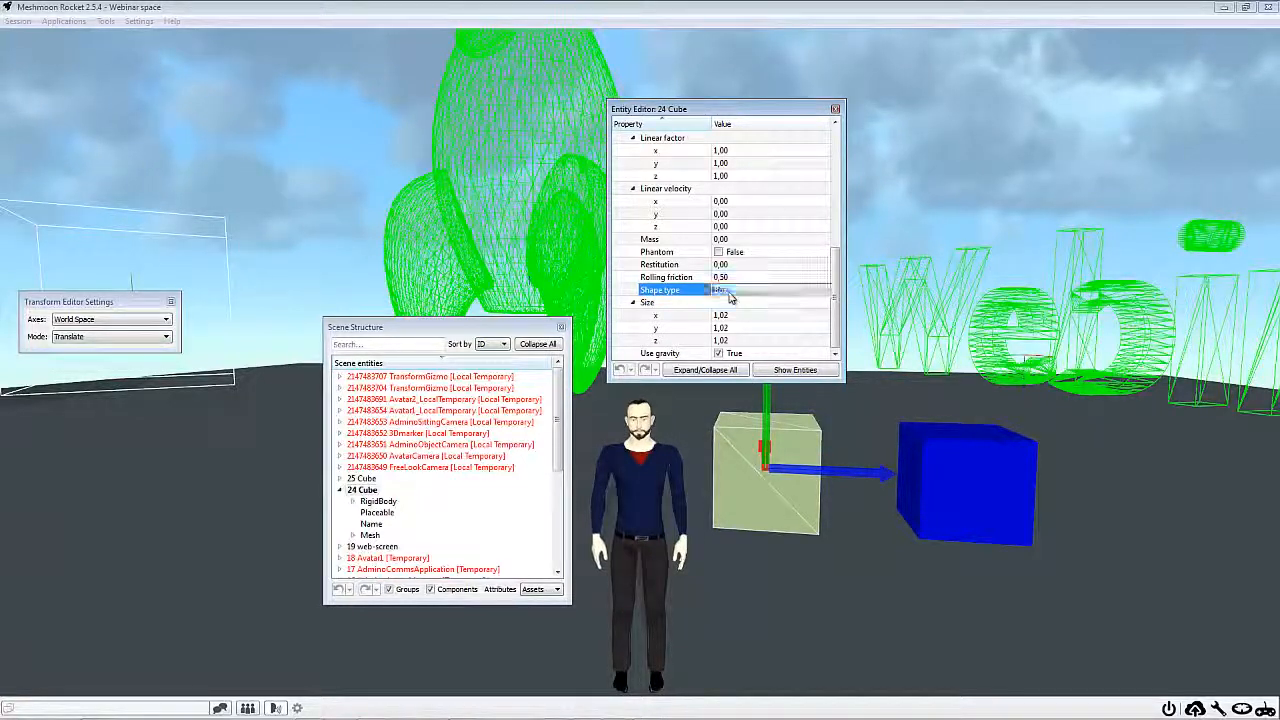
left_click(730, 291)
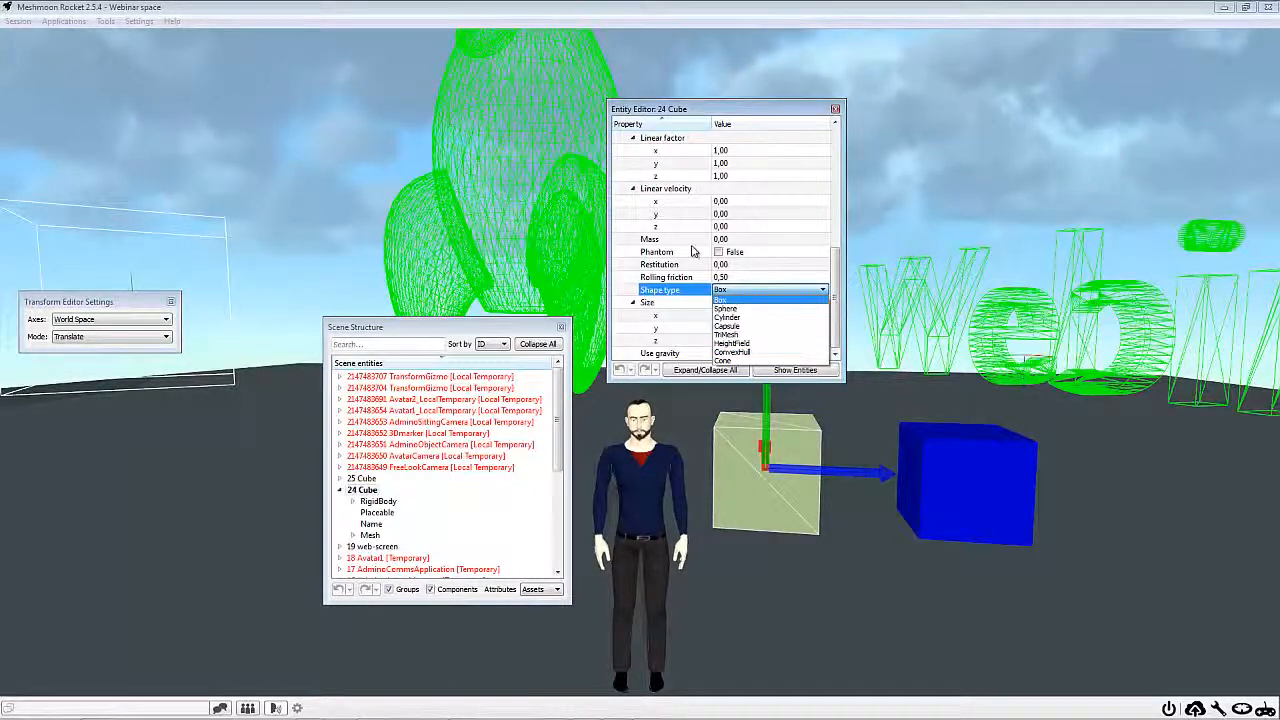
left_click(755, 298)
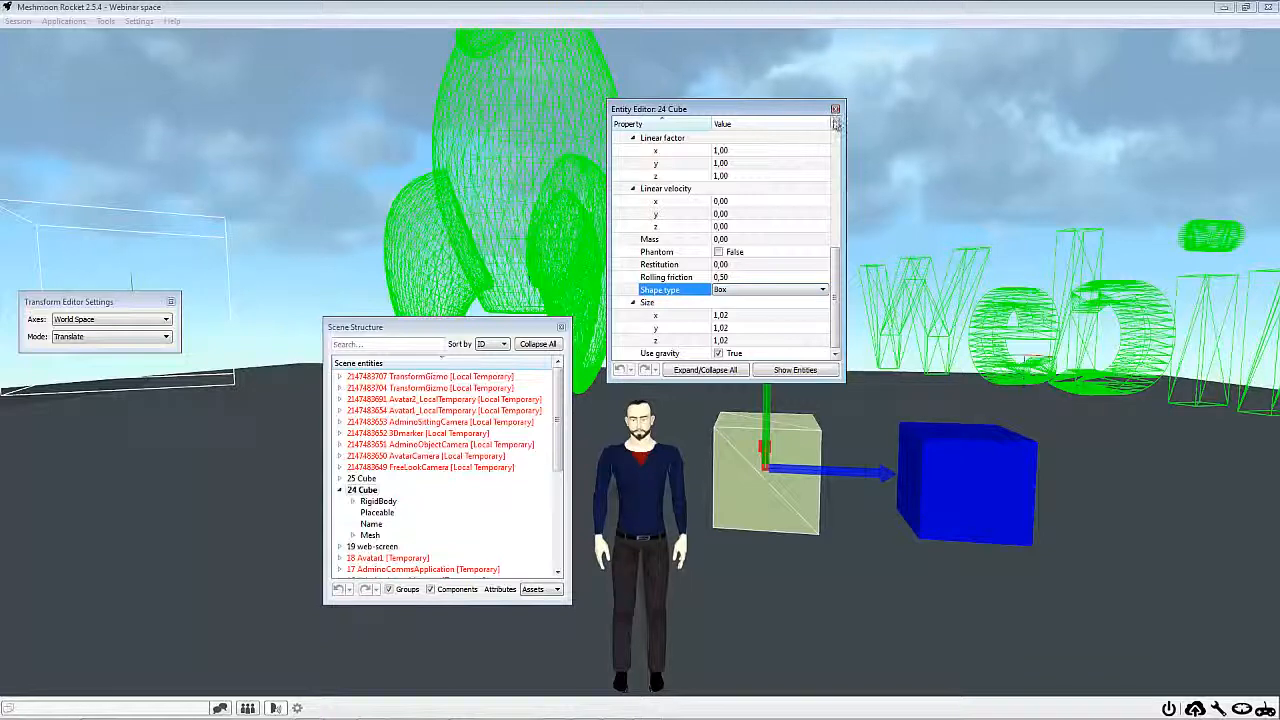
scroll(680, 160, "up", 6)
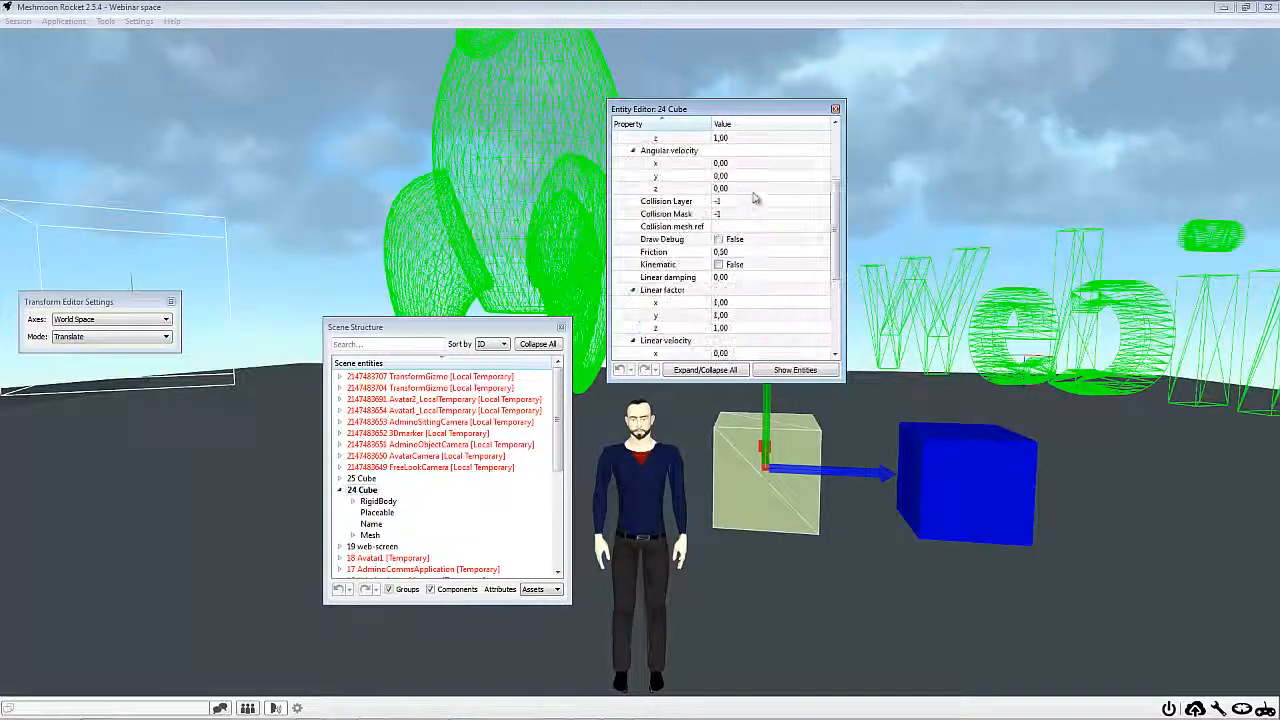
left_click(620, 152)
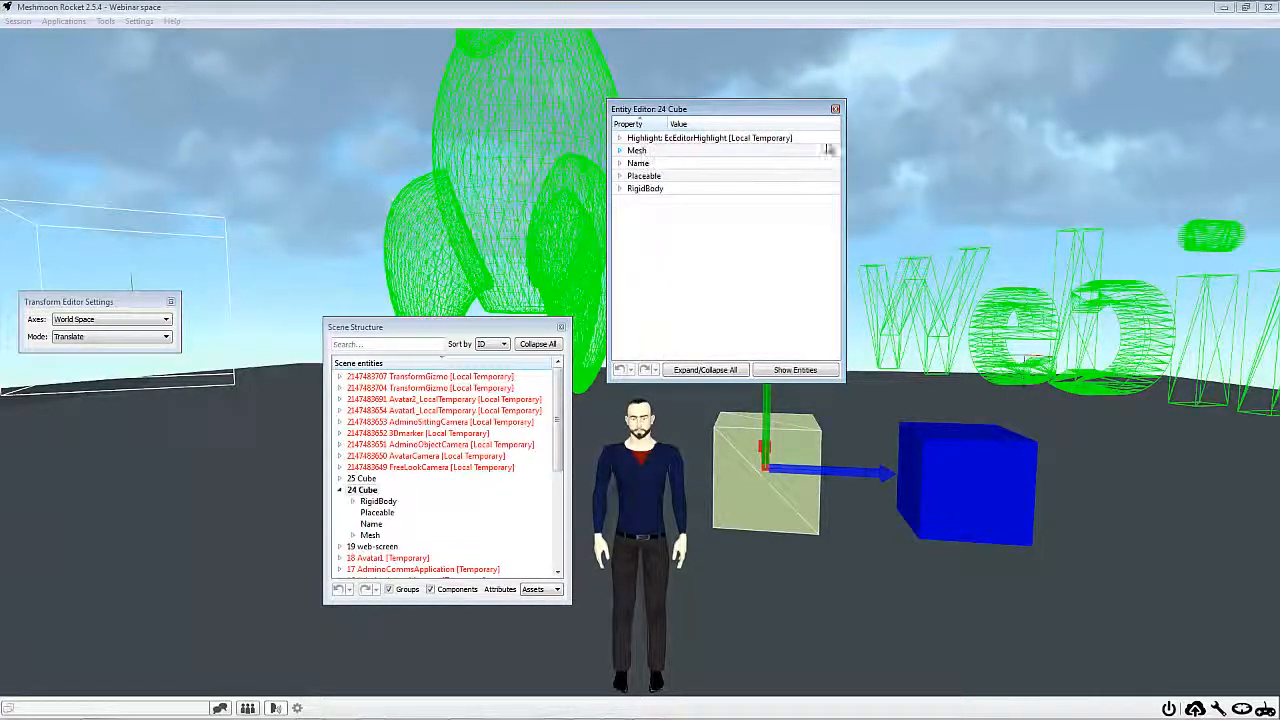
Close the entity editor and walk the avatar against the white cube to test its collision, then back away
left_click(835, 108)
key("Right")
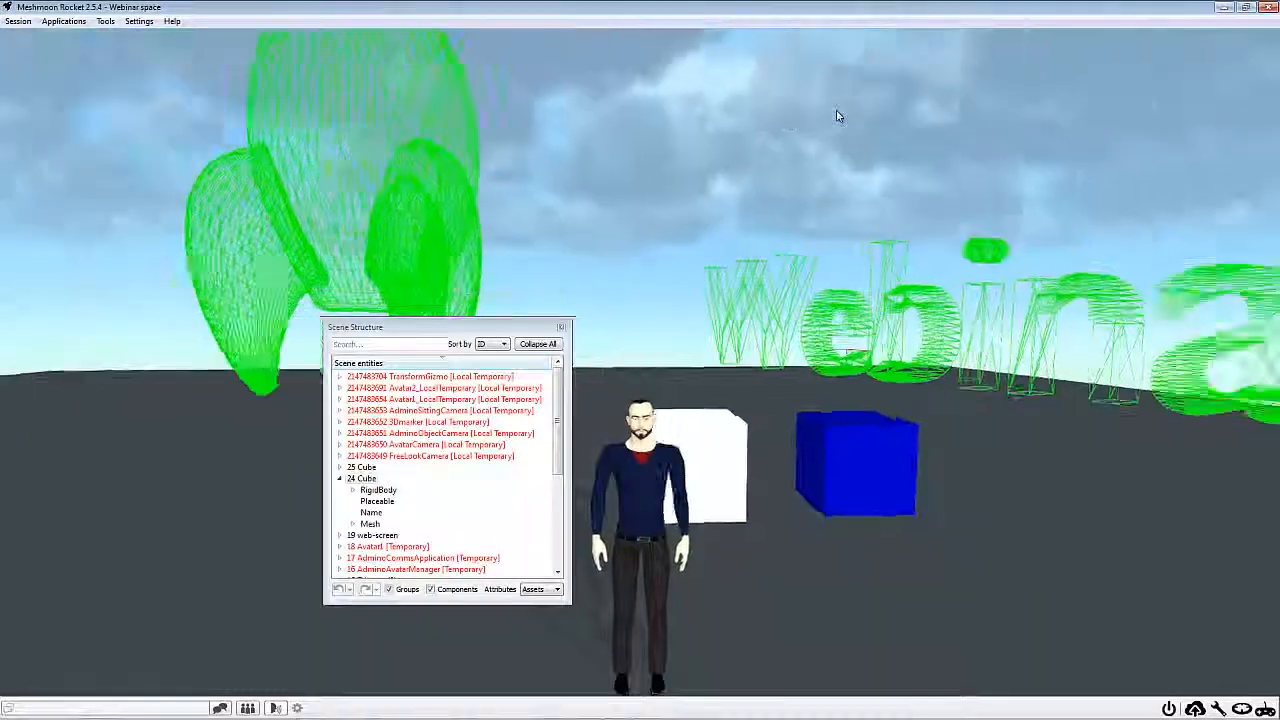
key("Up")
key("Left")
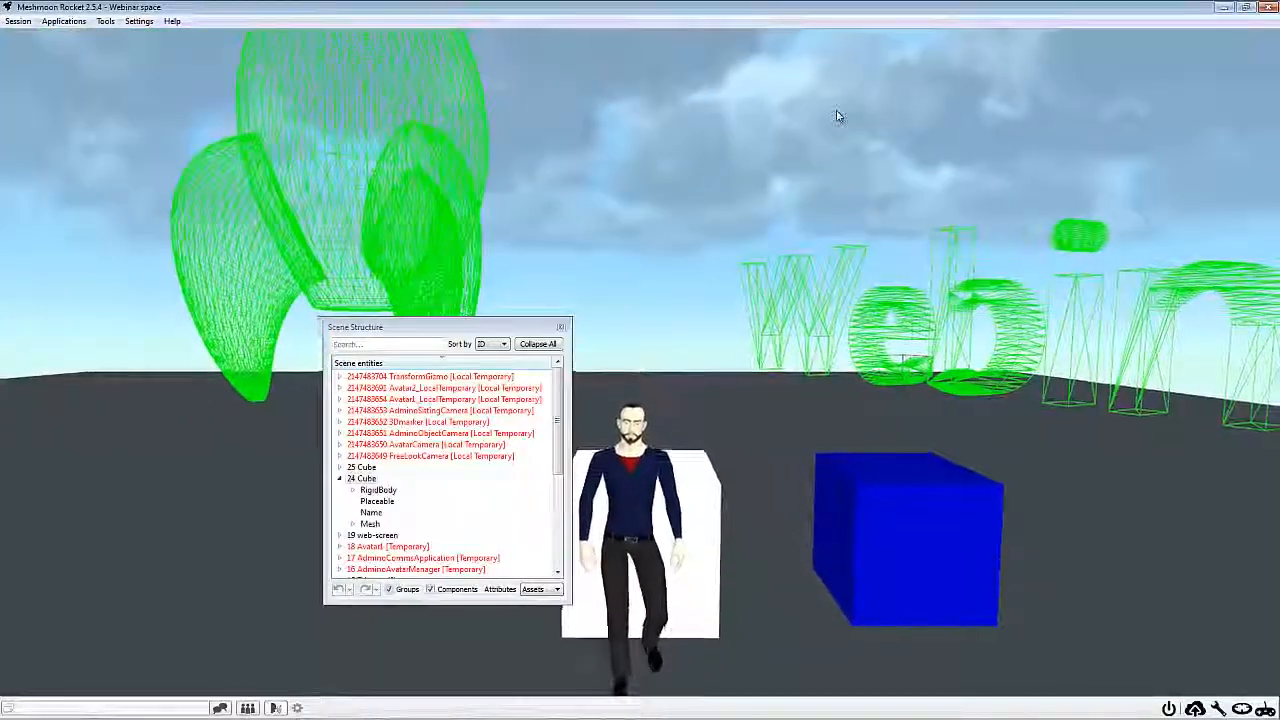
key("Down")
Walk the avatar into the blue cube to test its collision, and return to a view of both cubes
key("Right")
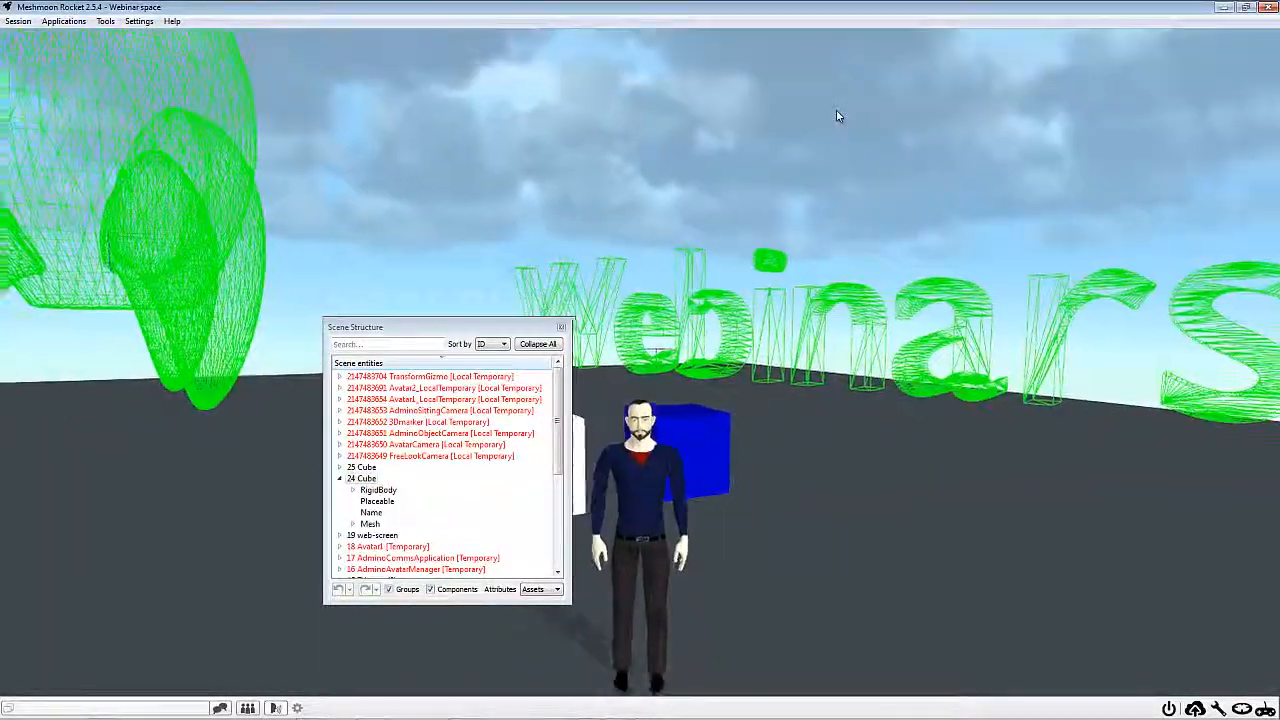
key("Up")
key("Right")
key("Left")
key("Up")
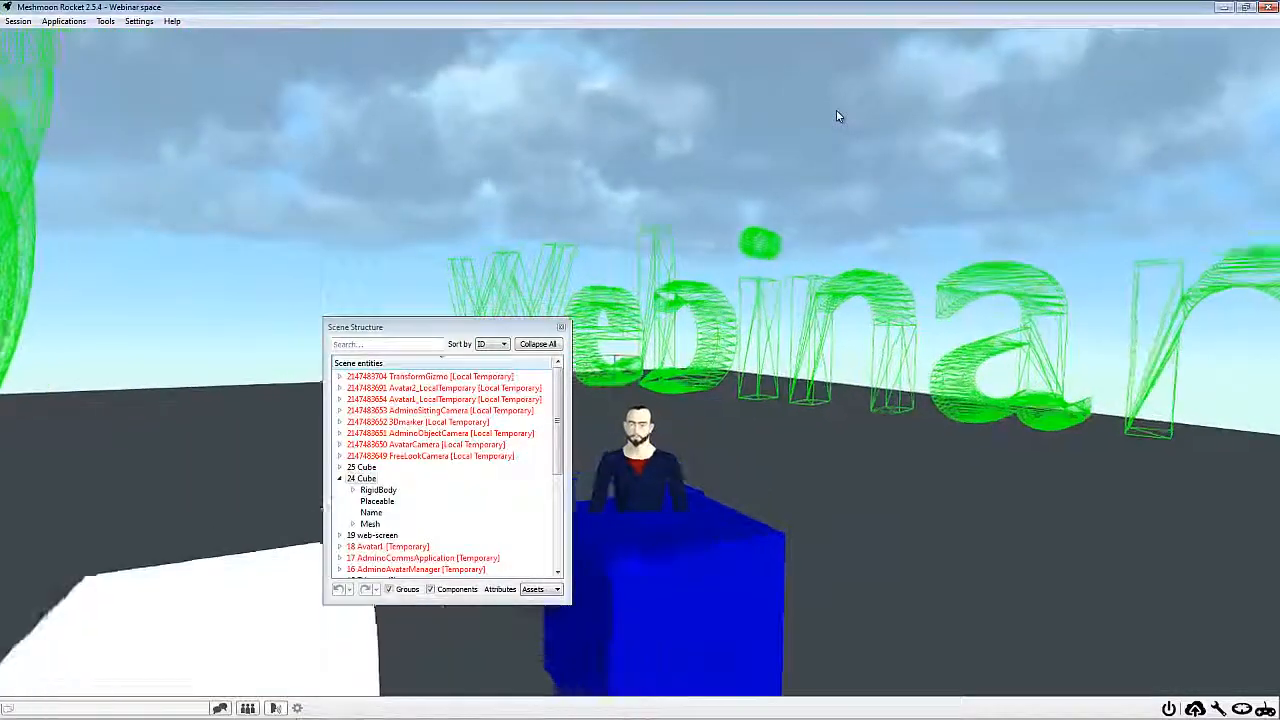
key("Down")
key("Up")
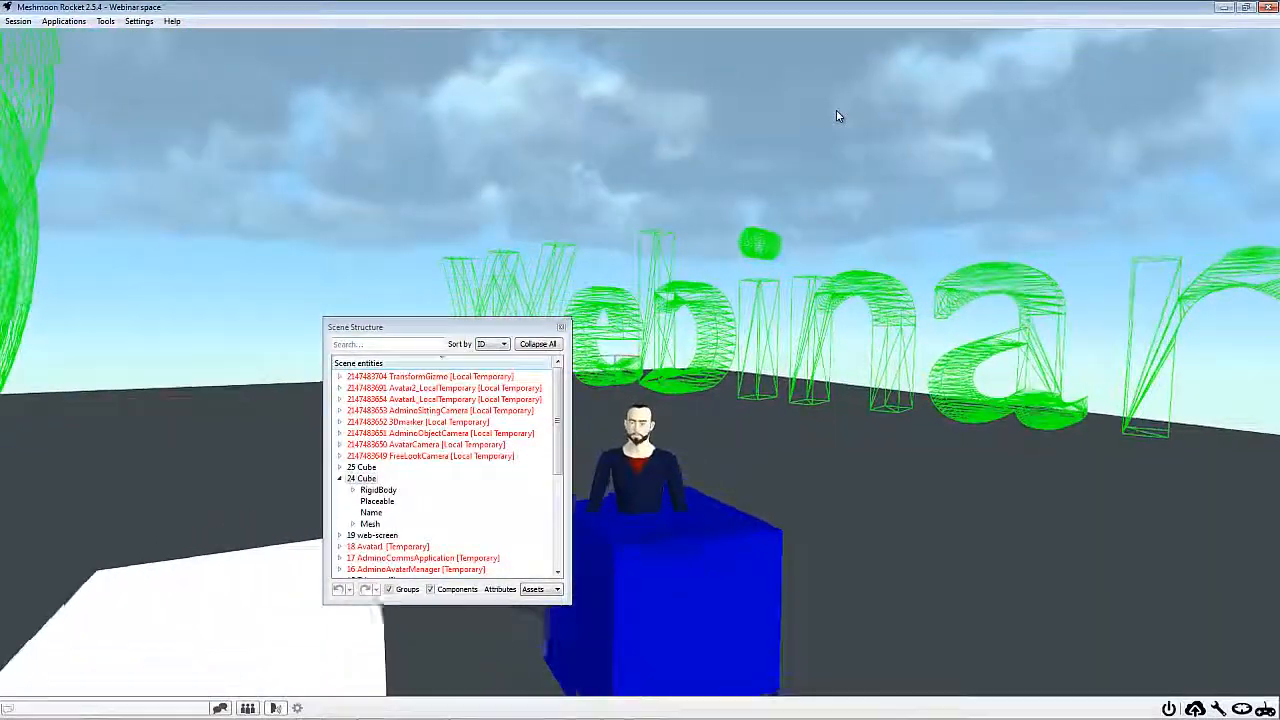
key("Down")
key("Left")
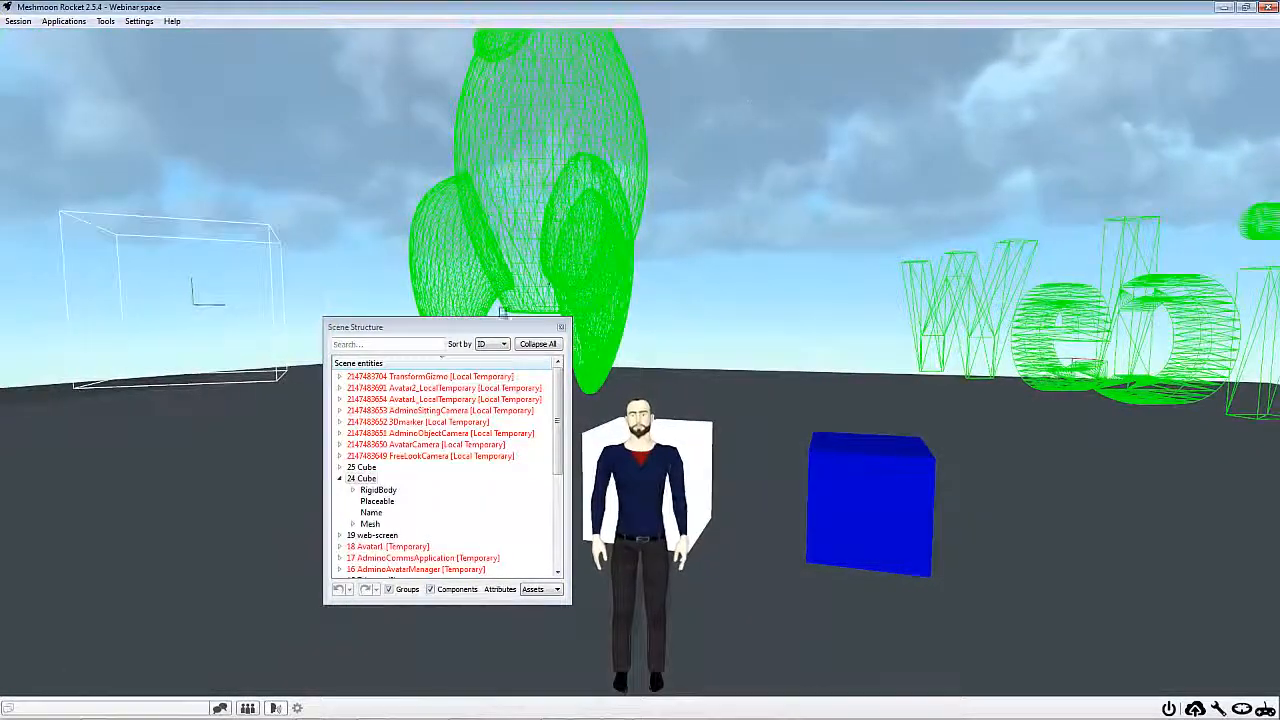
Open the blue cube, 25 Cube, from the scene structure in the entity editor and arrange the windows clear of each other
left_click_drag(440, 327, 371, 260)
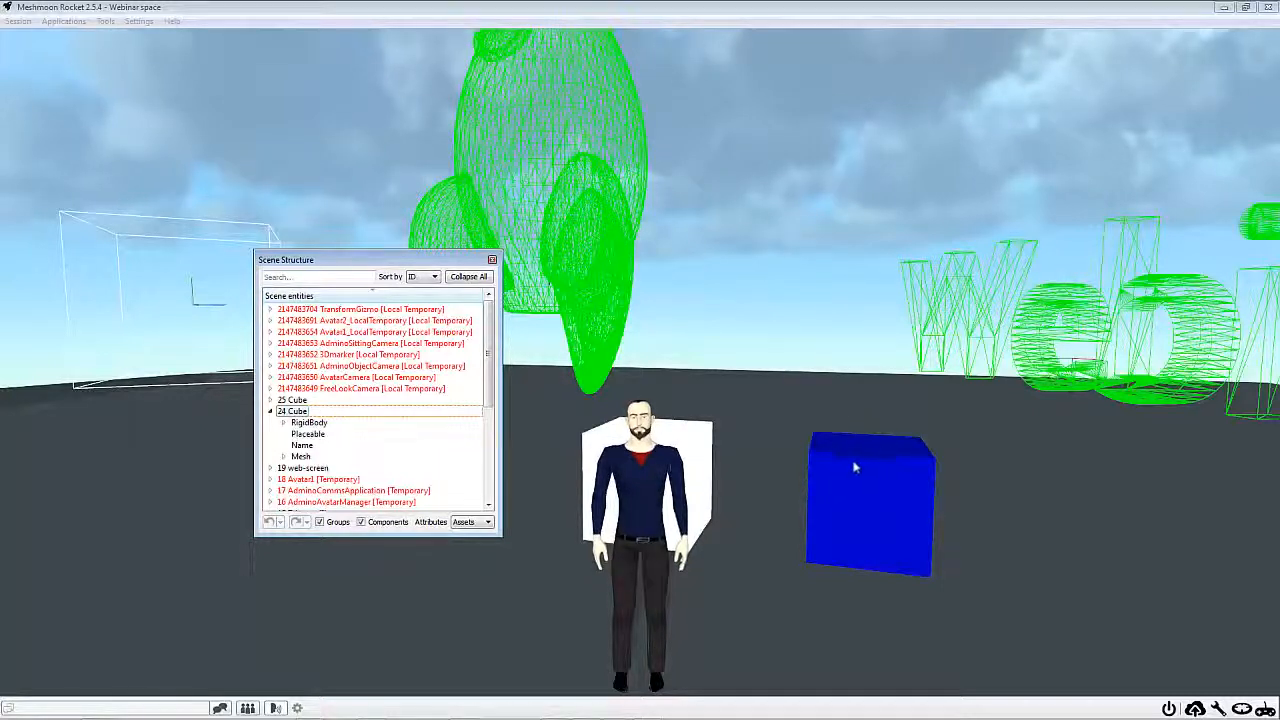
double_click(293, 400)
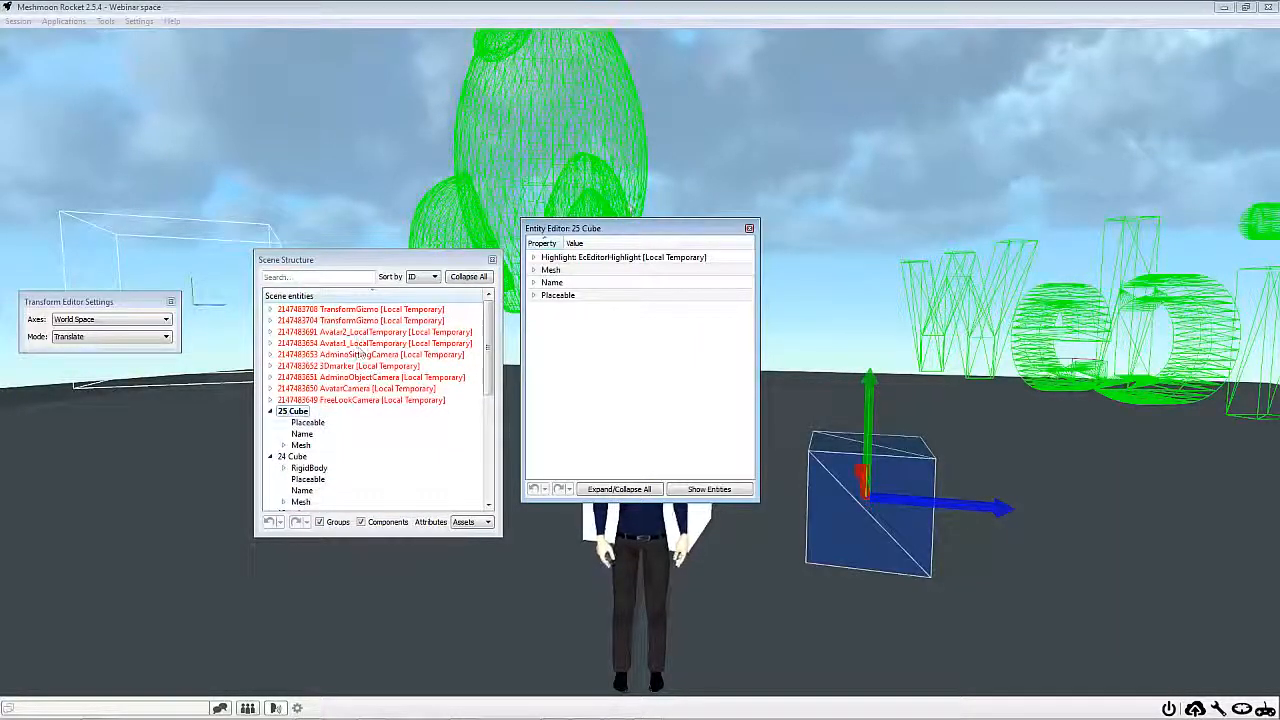
left_click_drag(330, 259, 317, 167)
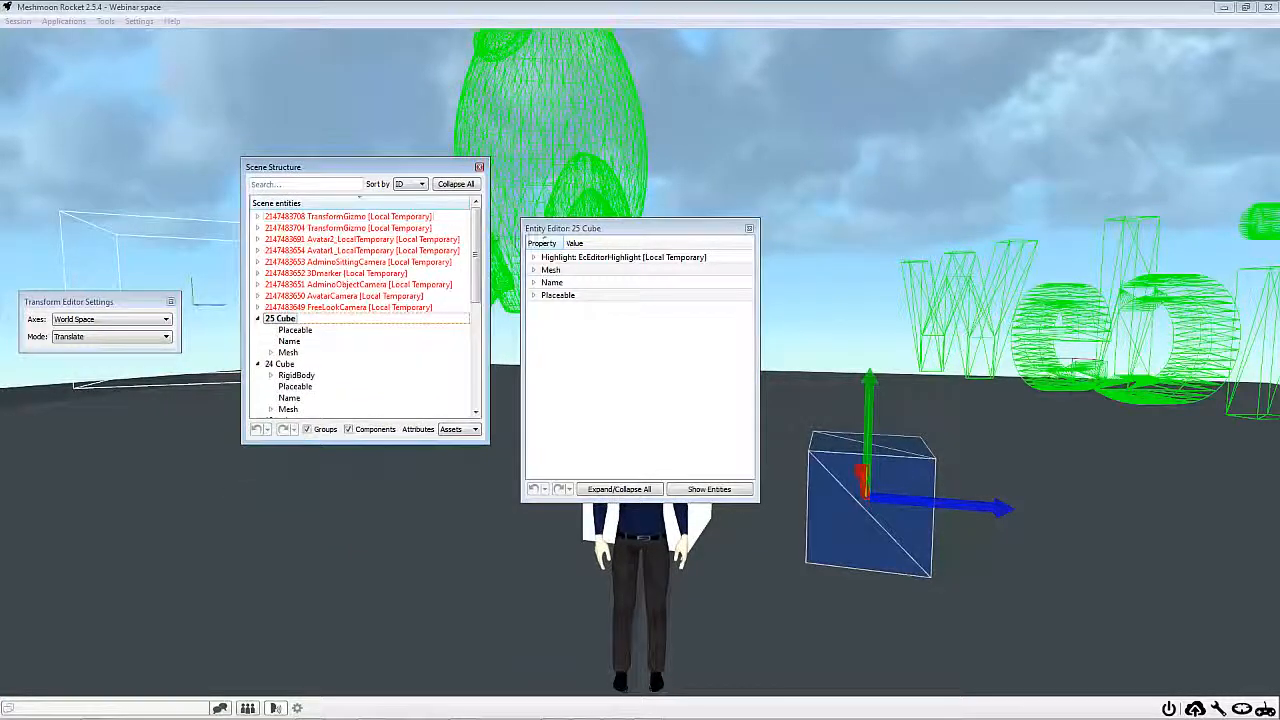
right_click(634, 366)
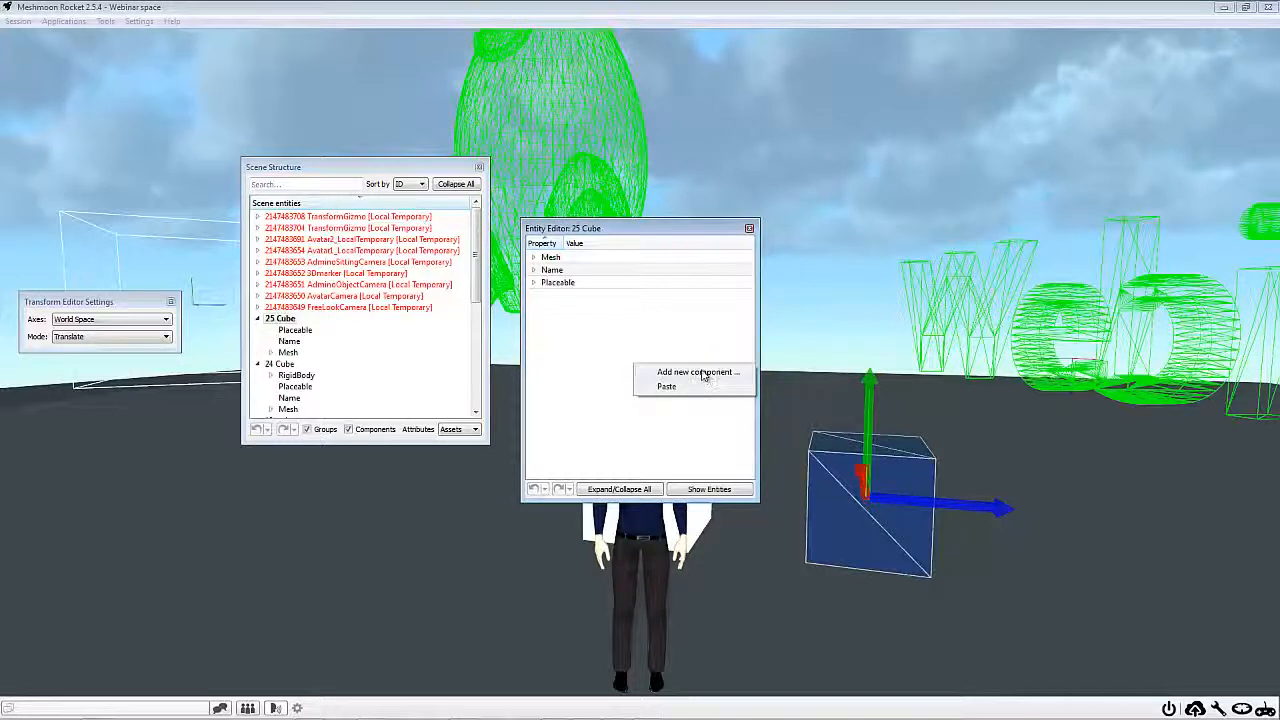
left_click(697, 372)
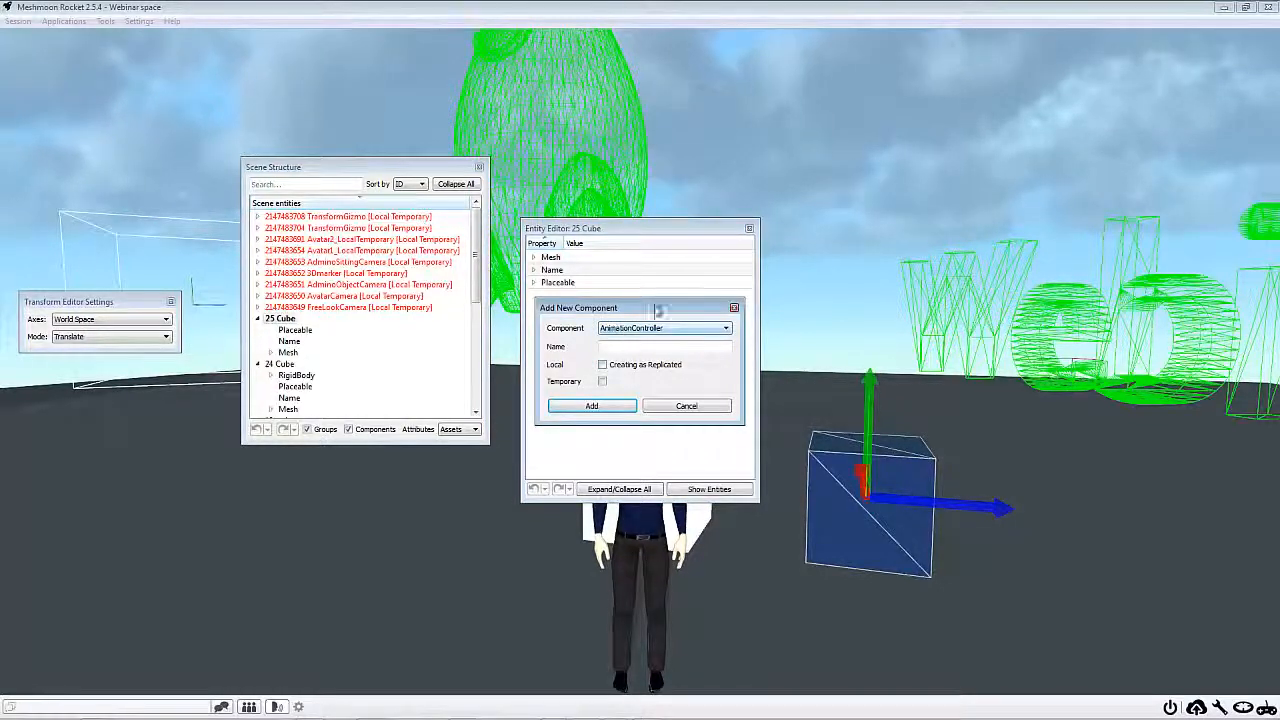
left_click(734, 307)
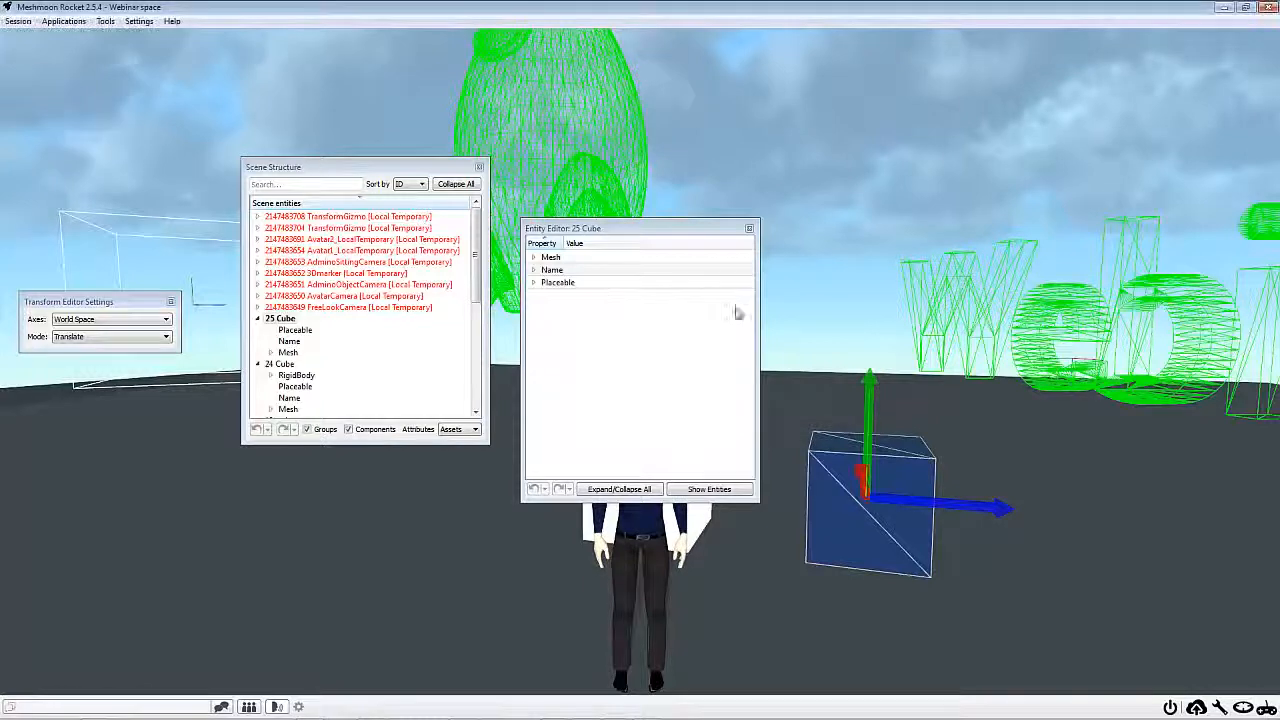
left_click(754, 229)
Open 25 Cube in the entity editor and add a replicated RigidBody component to it
double_click(280, 318)
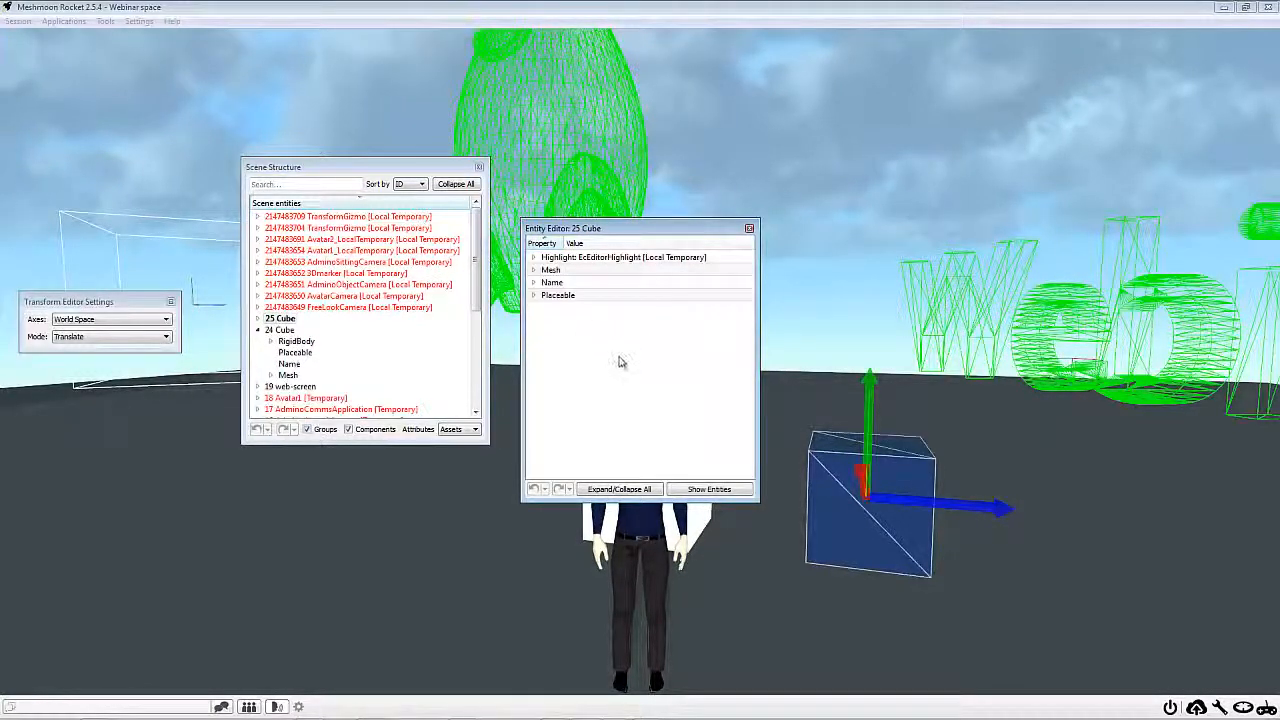
right_click(620, 360)
left_click(645, 367)
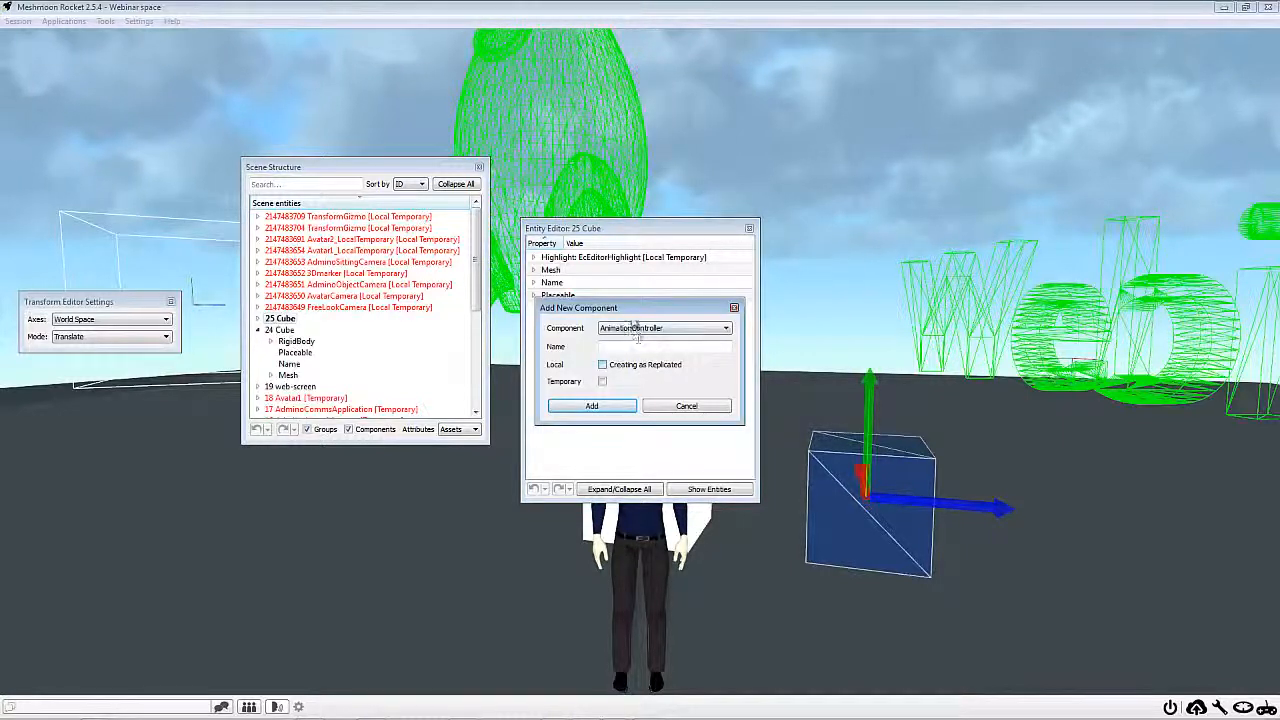
left_click(632, 330)
scroll(648, 383, "down", 6)
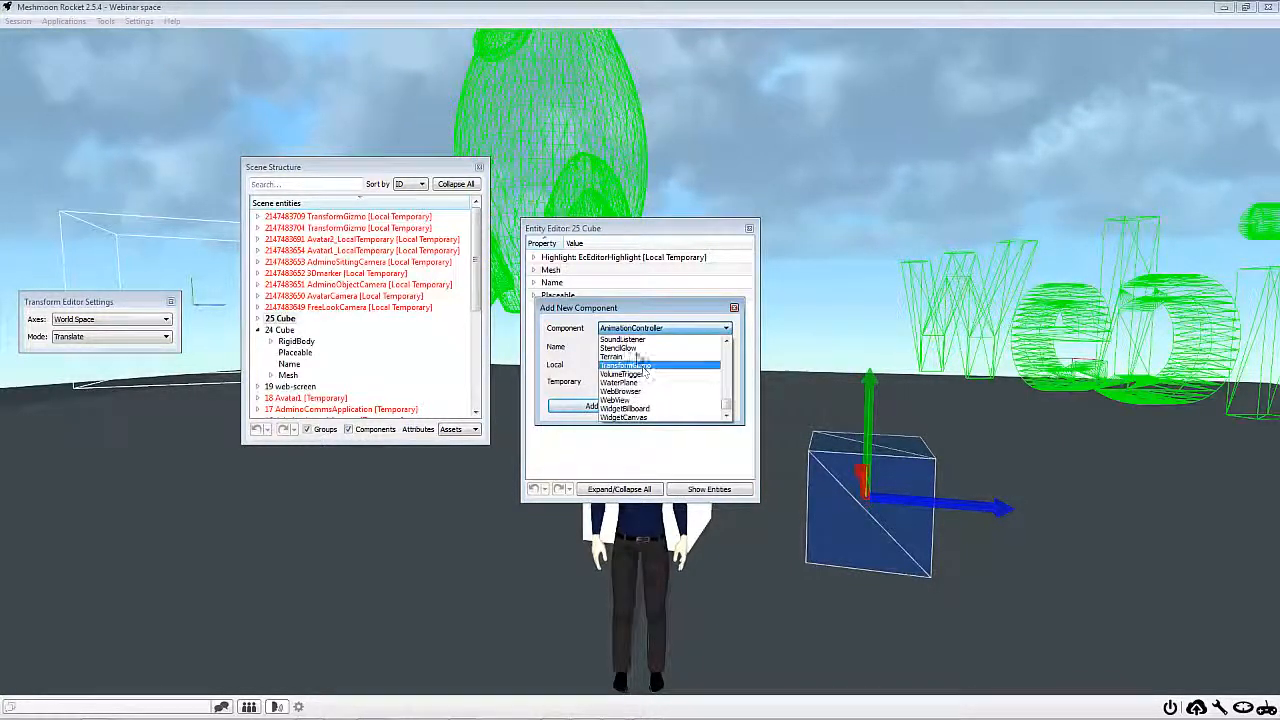
scroll(628, 383, "up", 2)
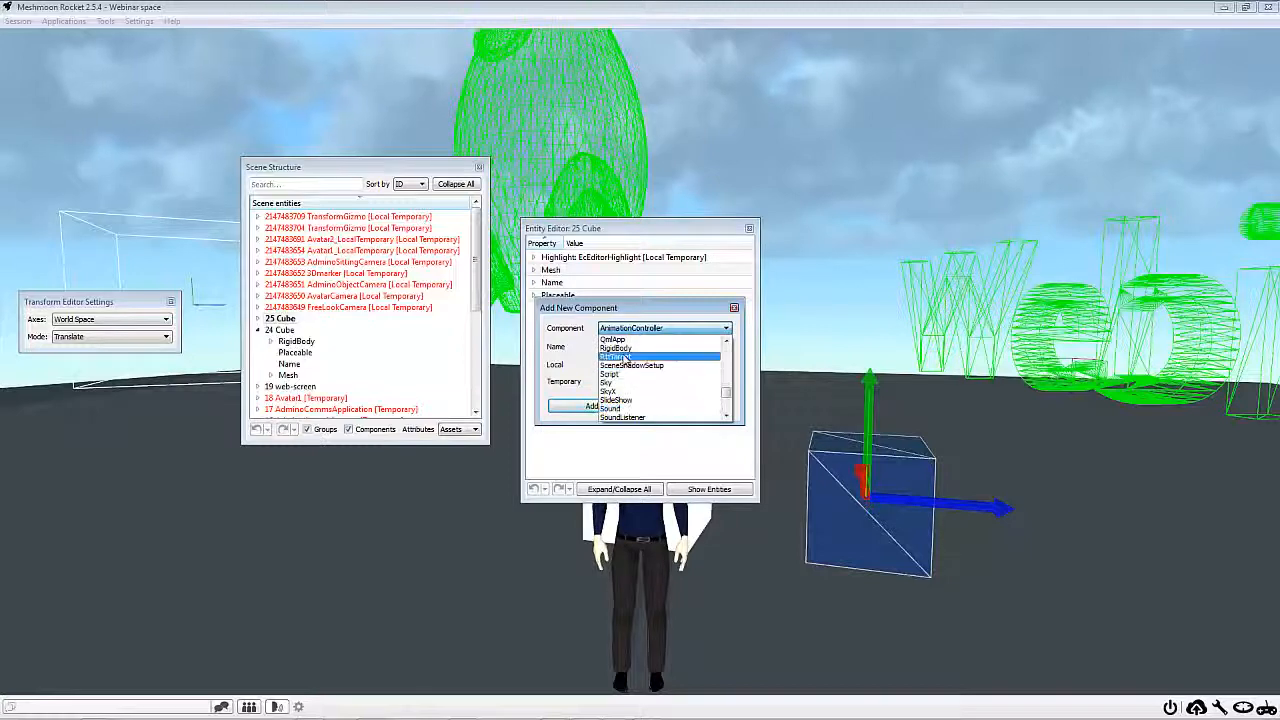
left_click(608, 408)
left_click(598, 406)
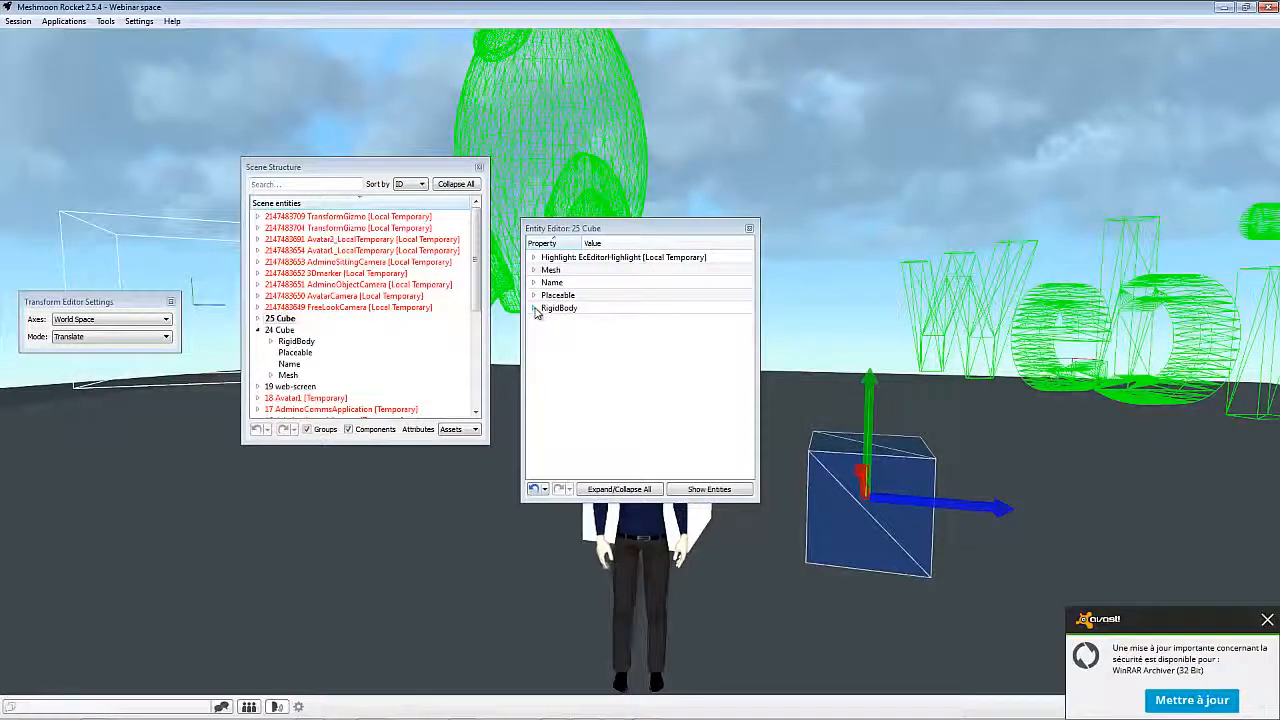
Look through the RigidBody properties of 25 Cube, including mass, shape type and size, and bring the cubes into clear view
left_click(533, 308)
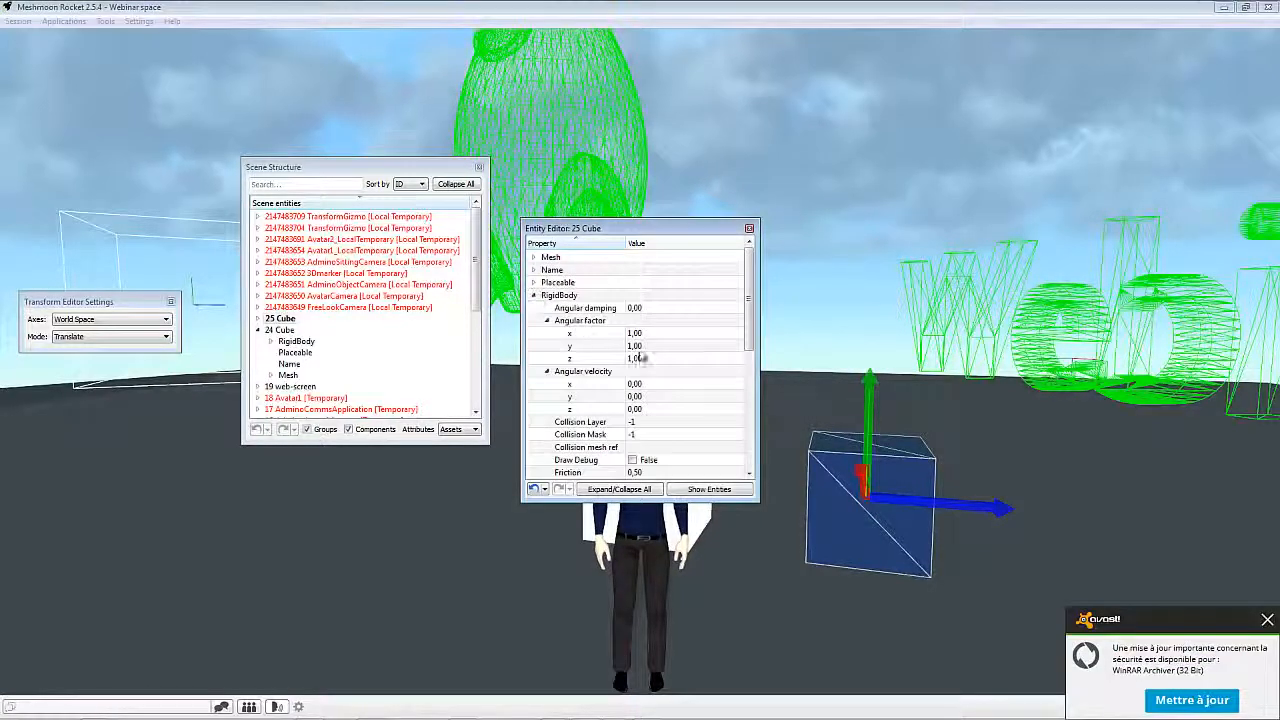
scroll(646, 371, "down", 3)
scroll(646, 371, "down", 3)
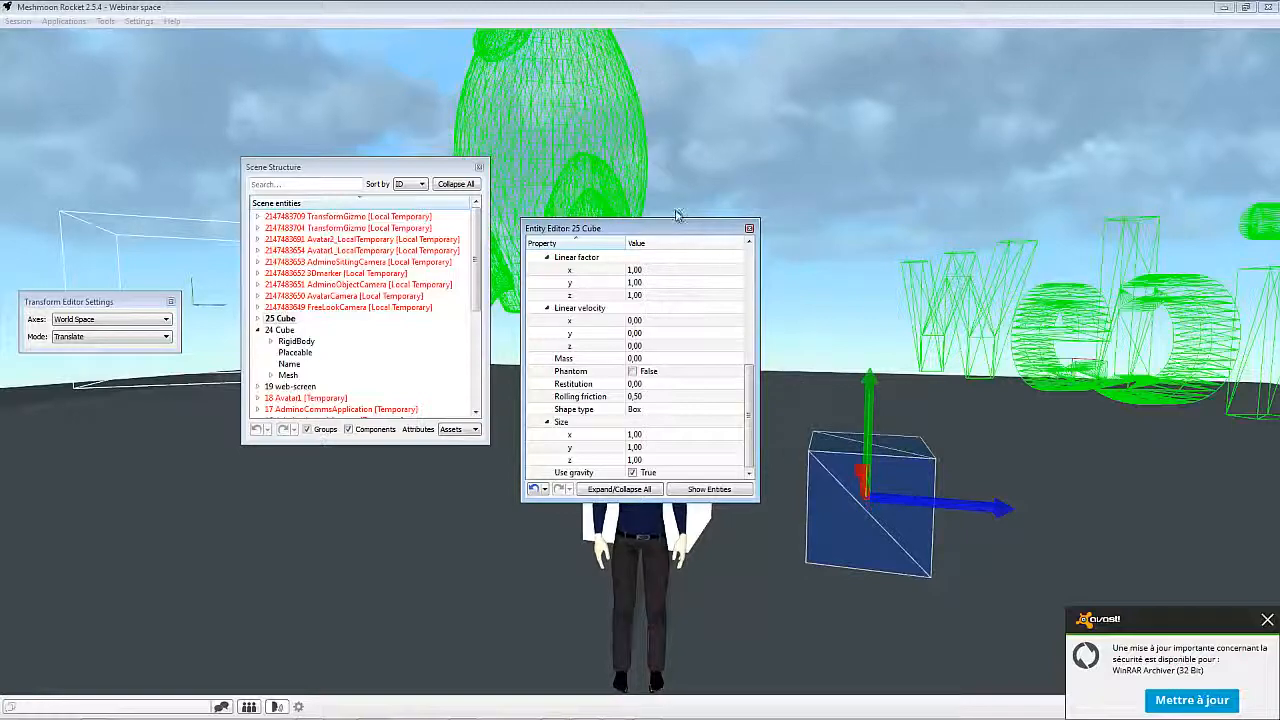
left_click_drag(676, 226, 265, 364)
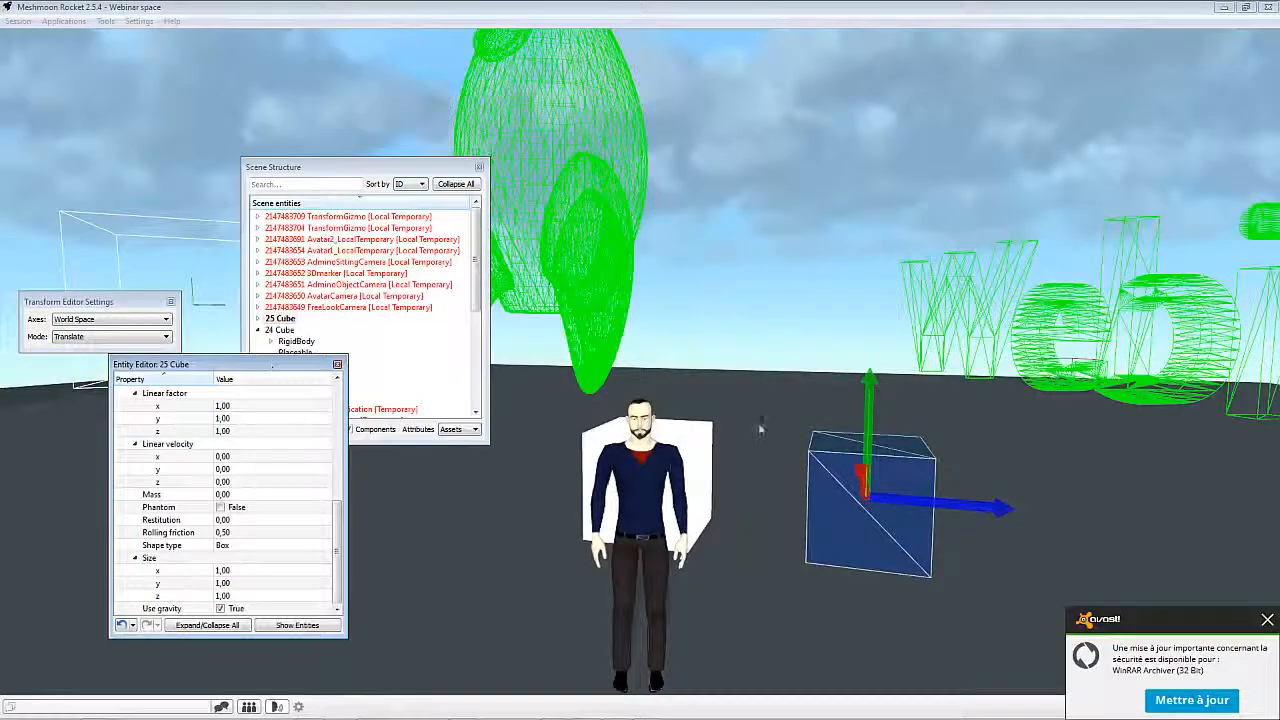
right_click_drag(760, 428, 810, 428)
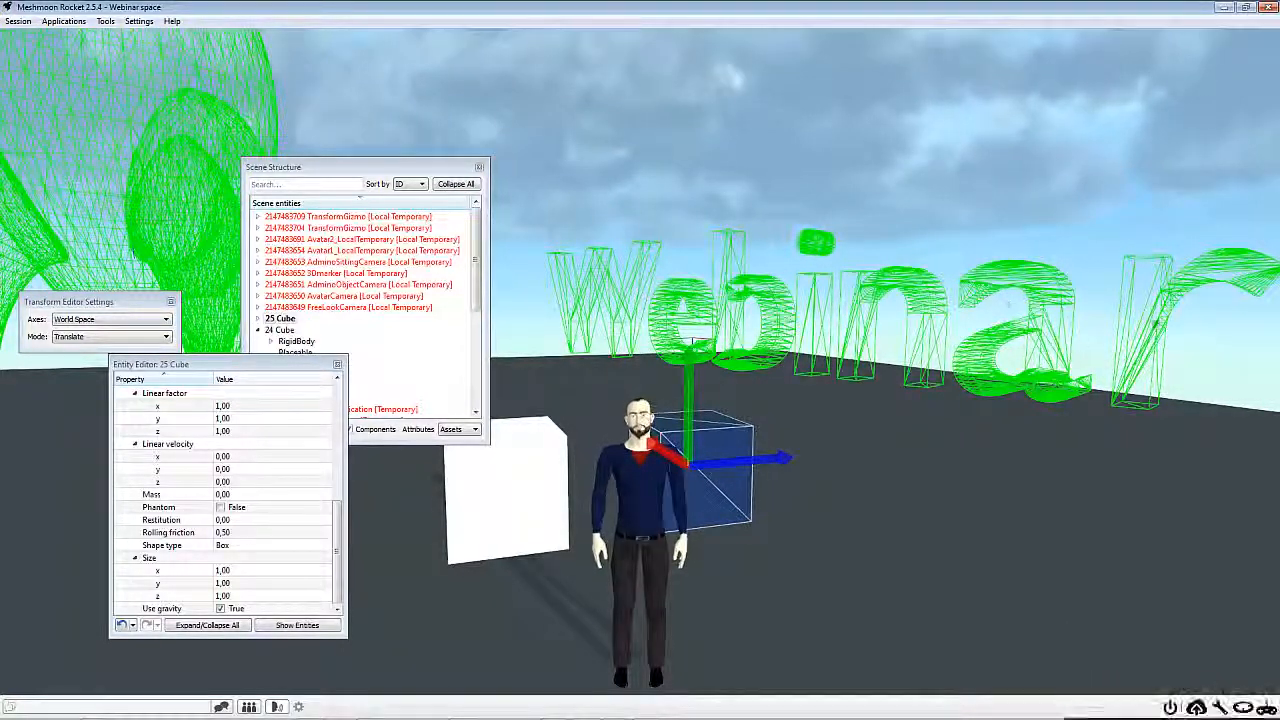
Open the 4 webinars-text entity in the entity editor and set Visible to True in its Placeable component
left_click_drag(378, 168, 412, 170)
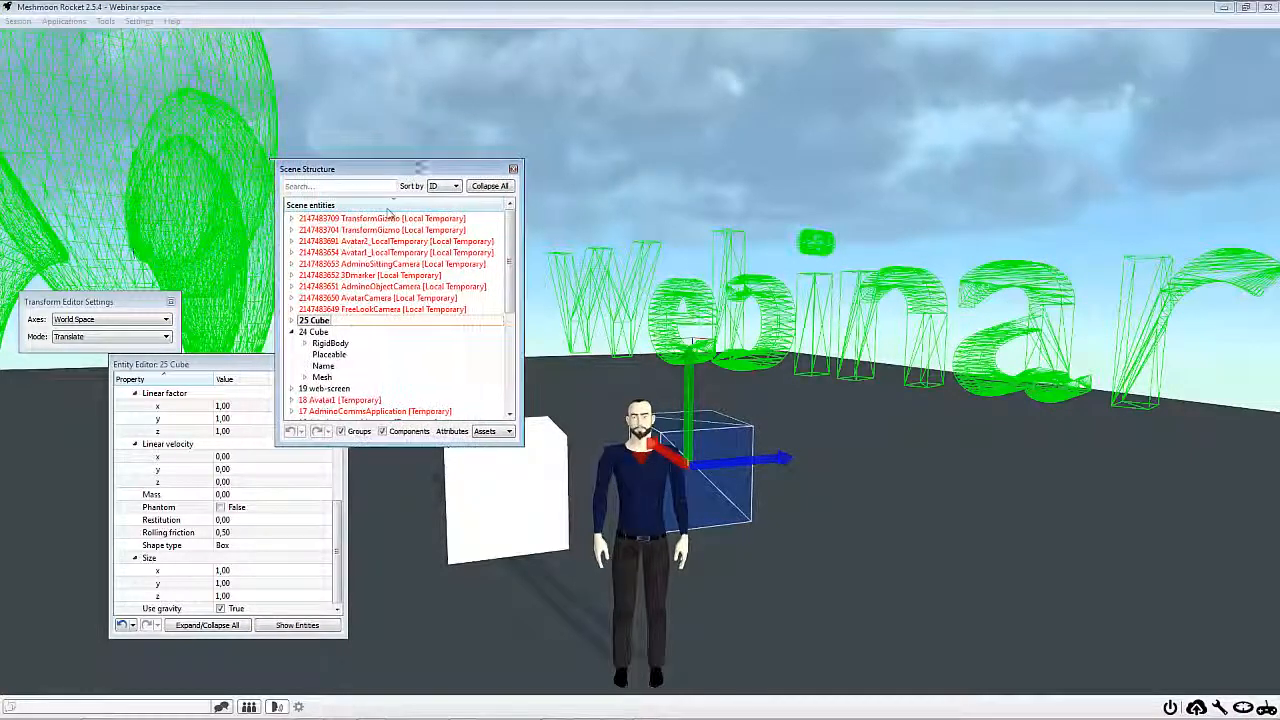
left_click(782, 346)
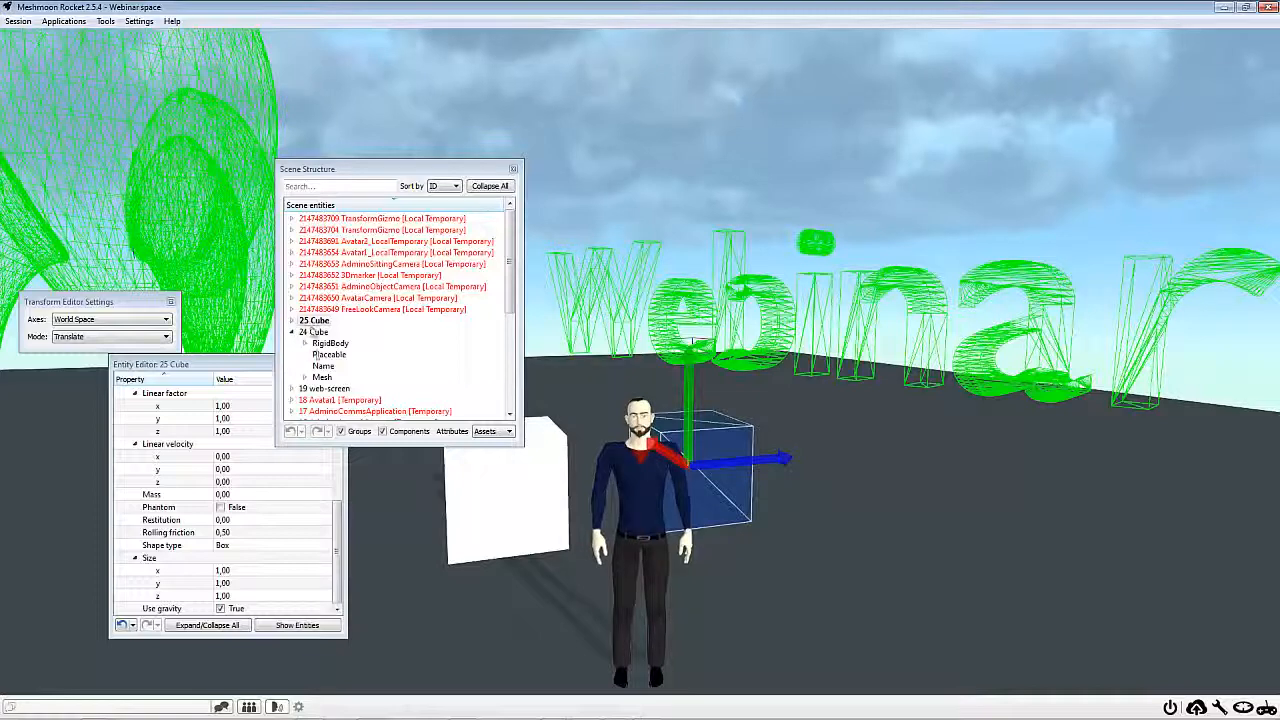
scroll(320, 355, "down", 5)
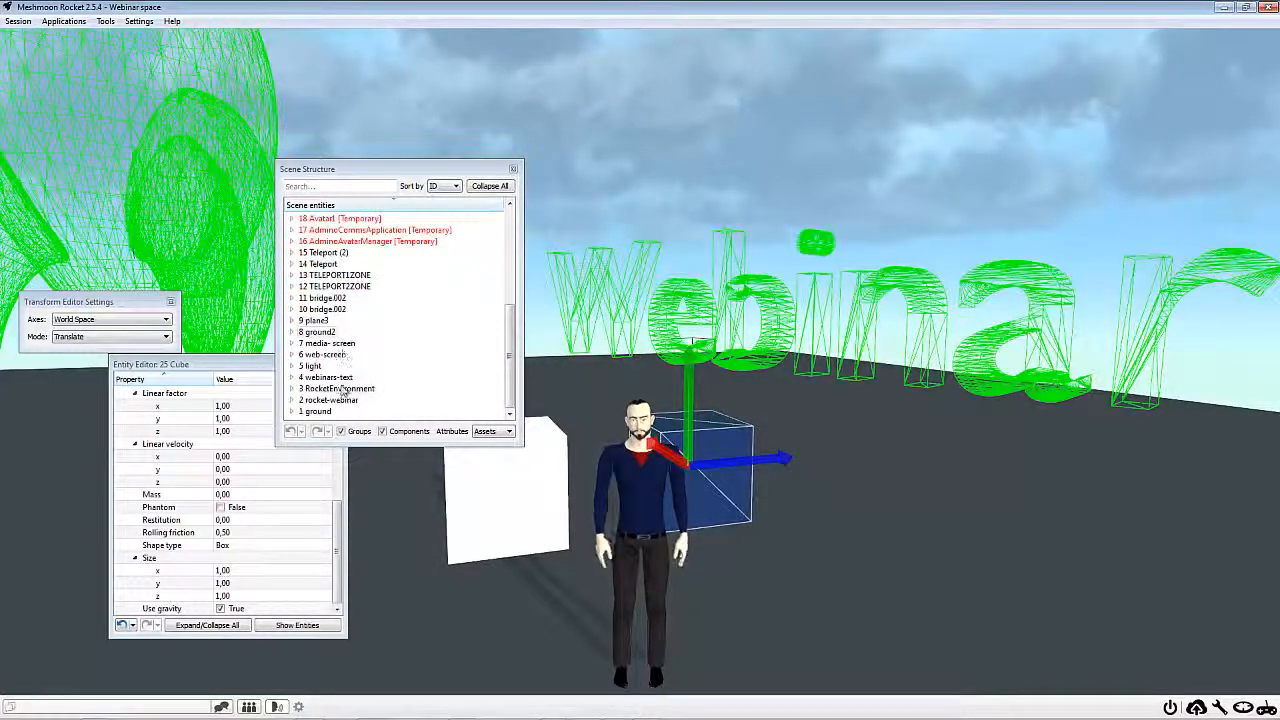
left_click(330, 377)
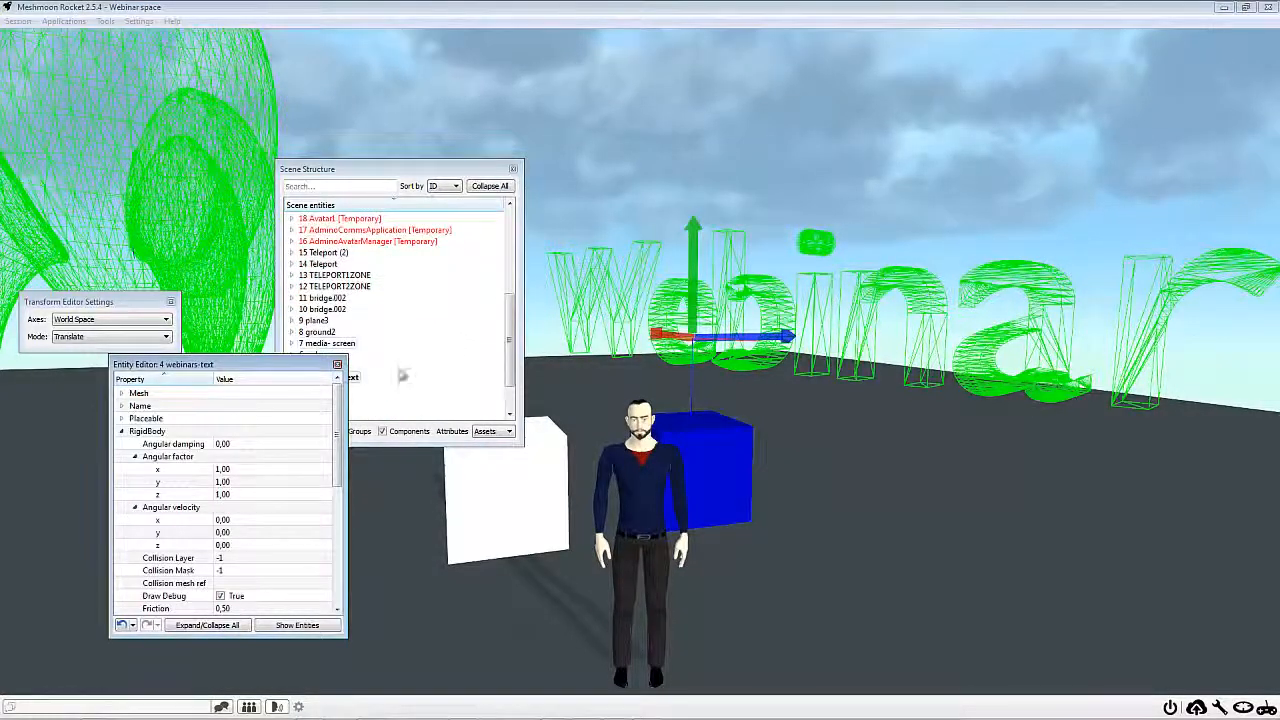
left_click(122, 419)
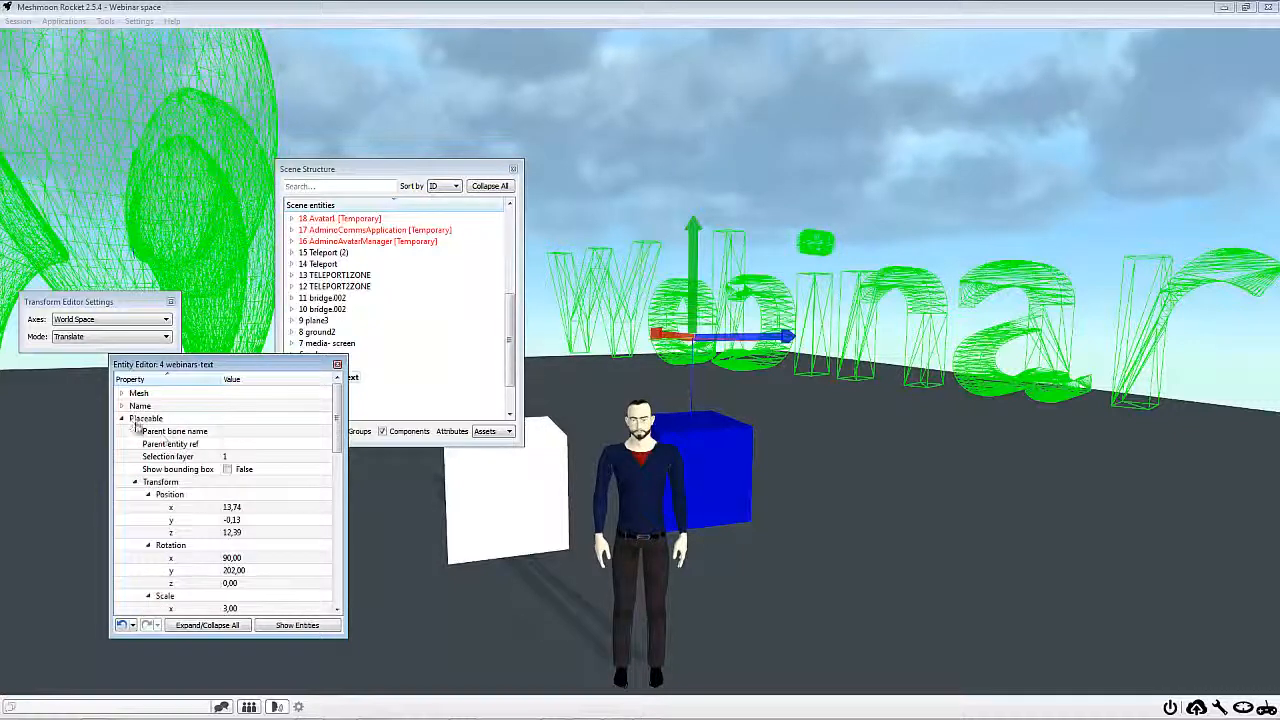
scroll(212, 524, "down", 4)
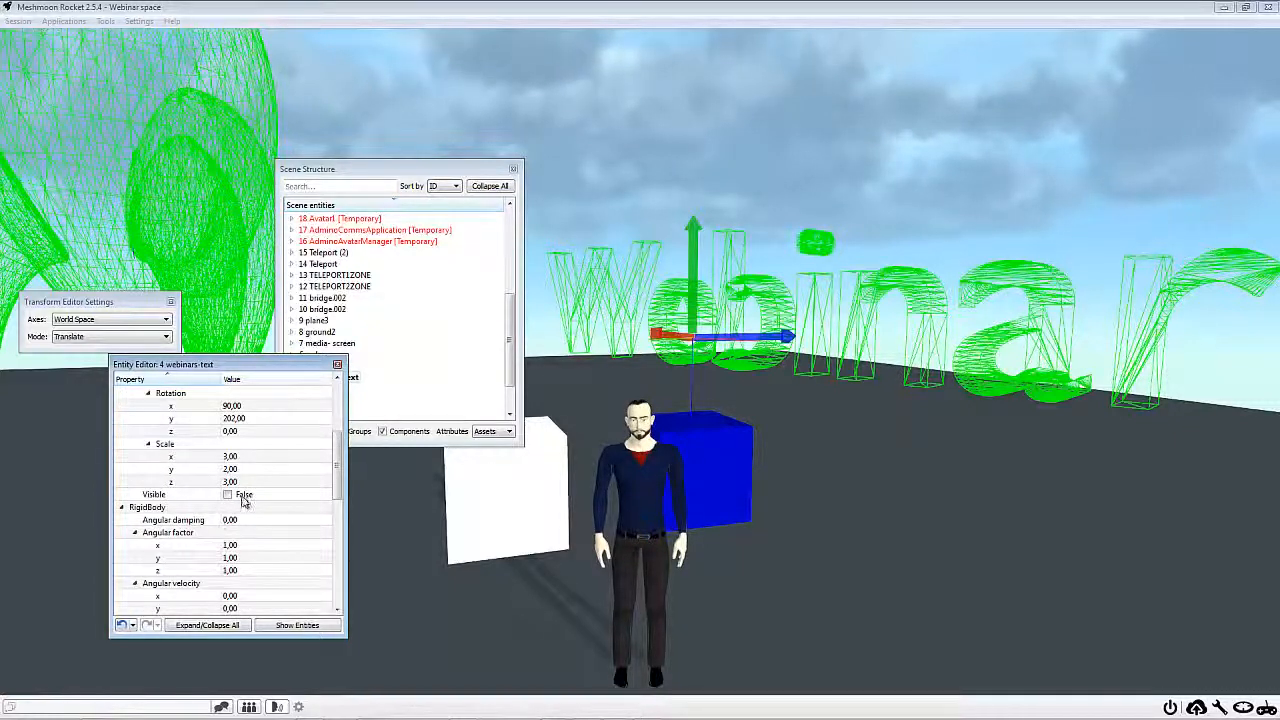
left_click(241, 498)
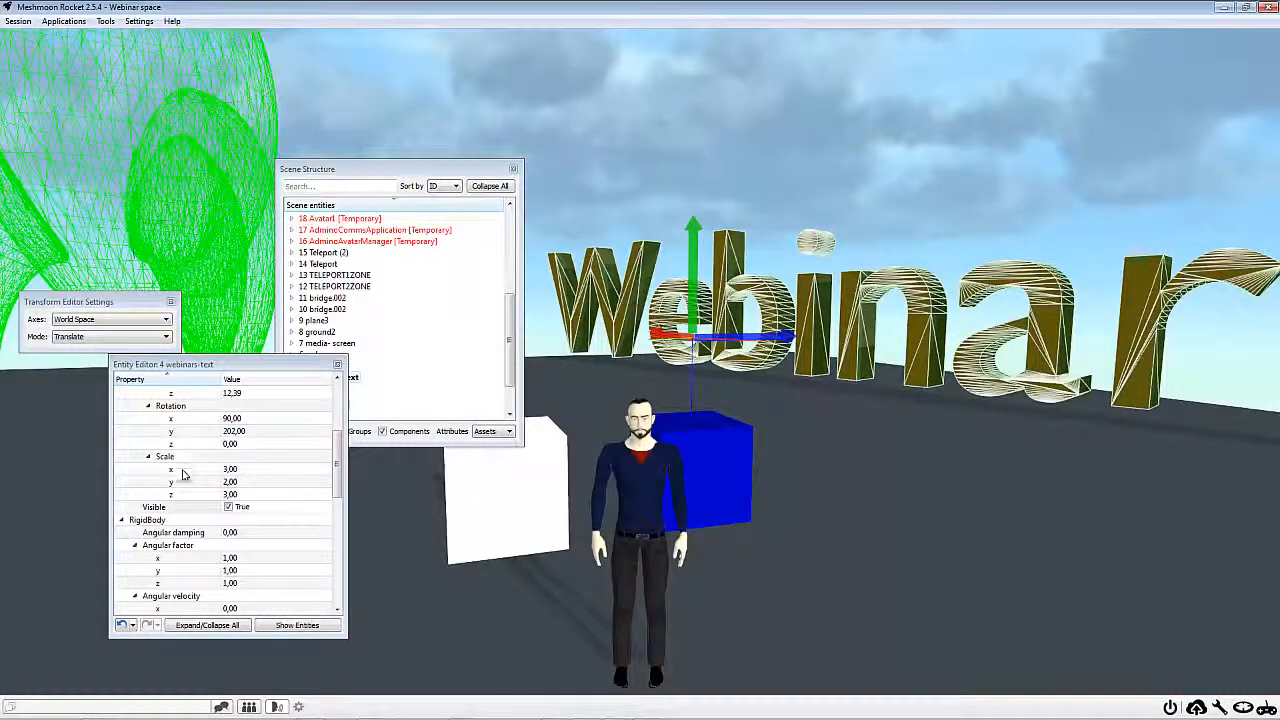
Examine the visible webinars text in the scene and its RigidBody properties down to shape type and size
scroll(180, 482, "up", 5)
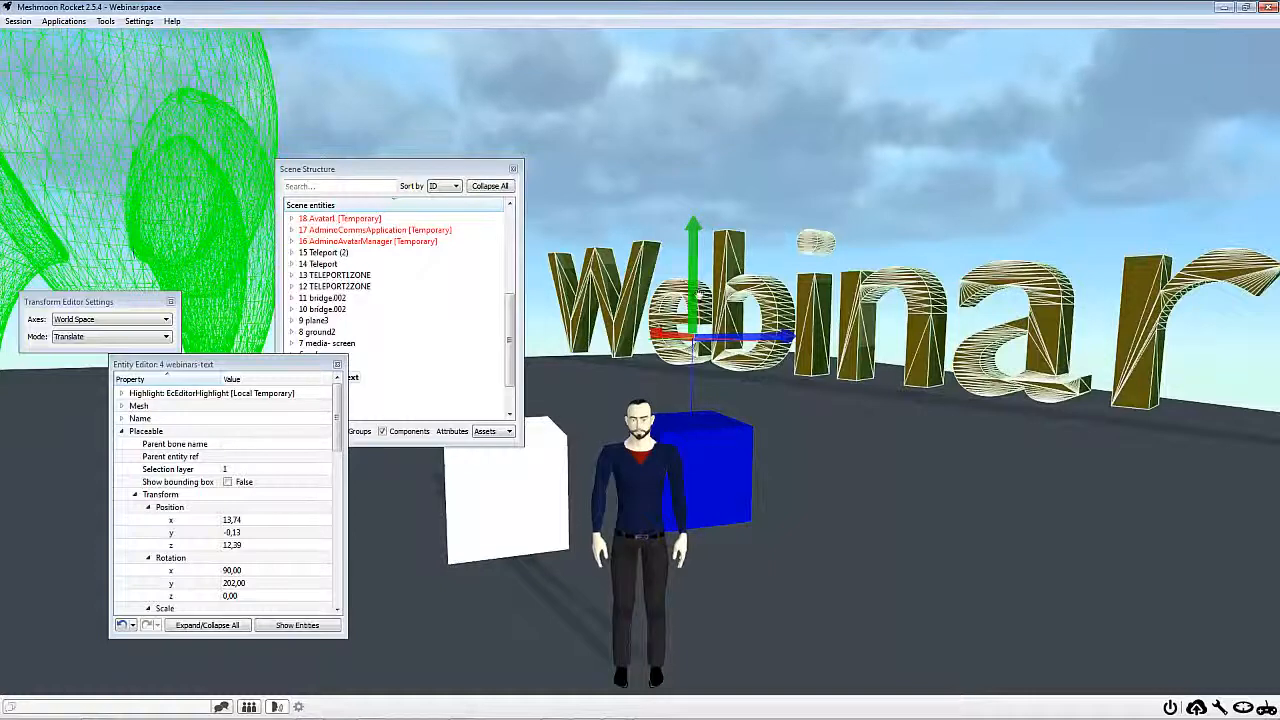
scroll(102, 472, "down", 4)
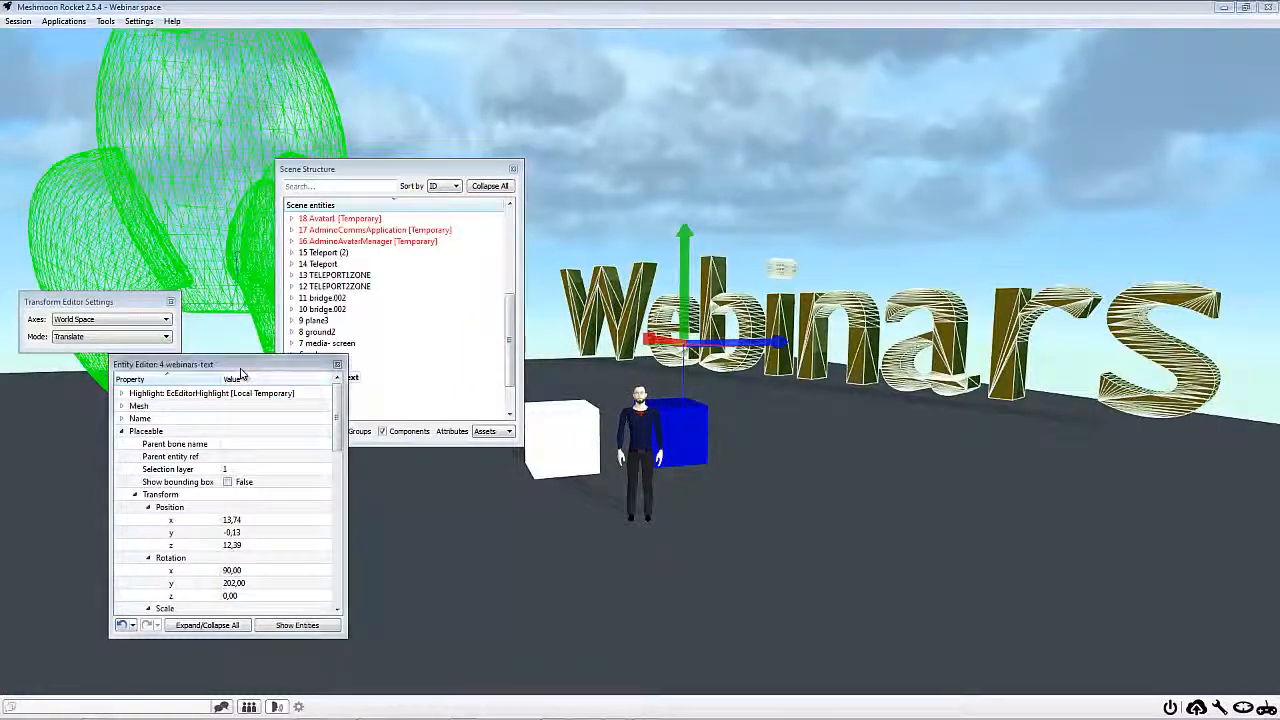
left_click_drag(240, 366, 995, 340)
scroll(953, 481, "down", 10)
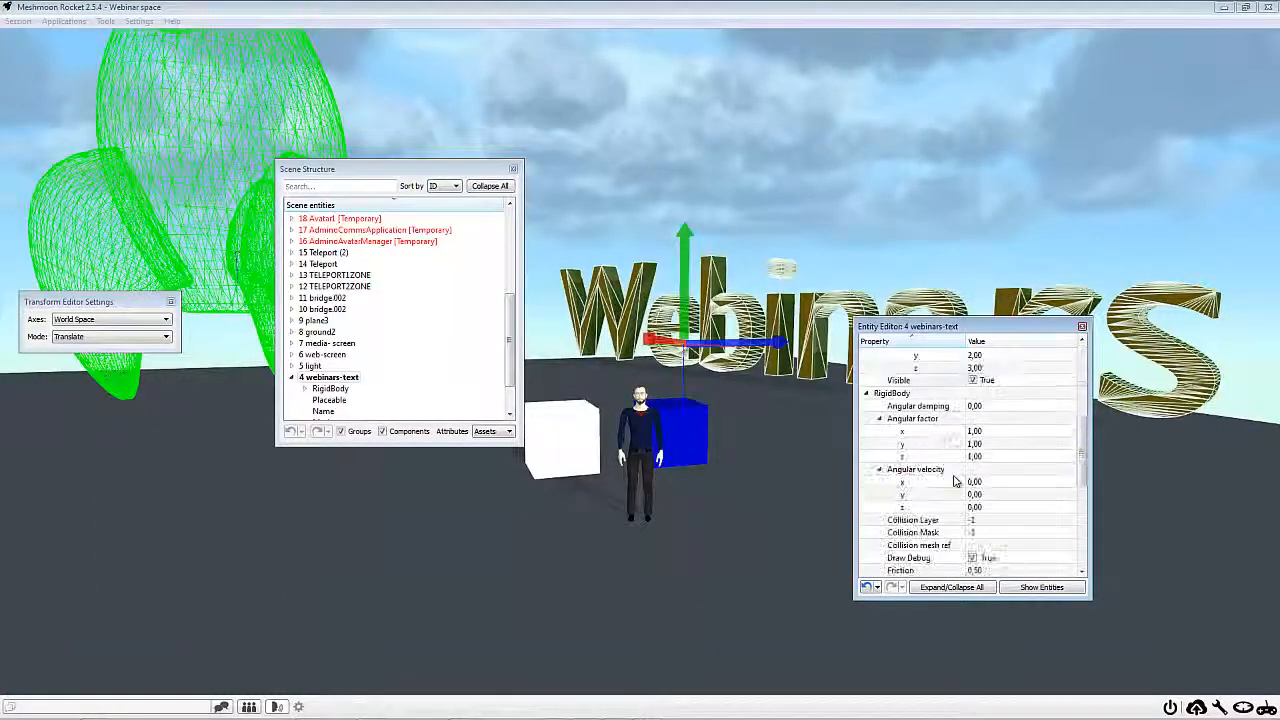
scroll(953, 481, "down", 3)
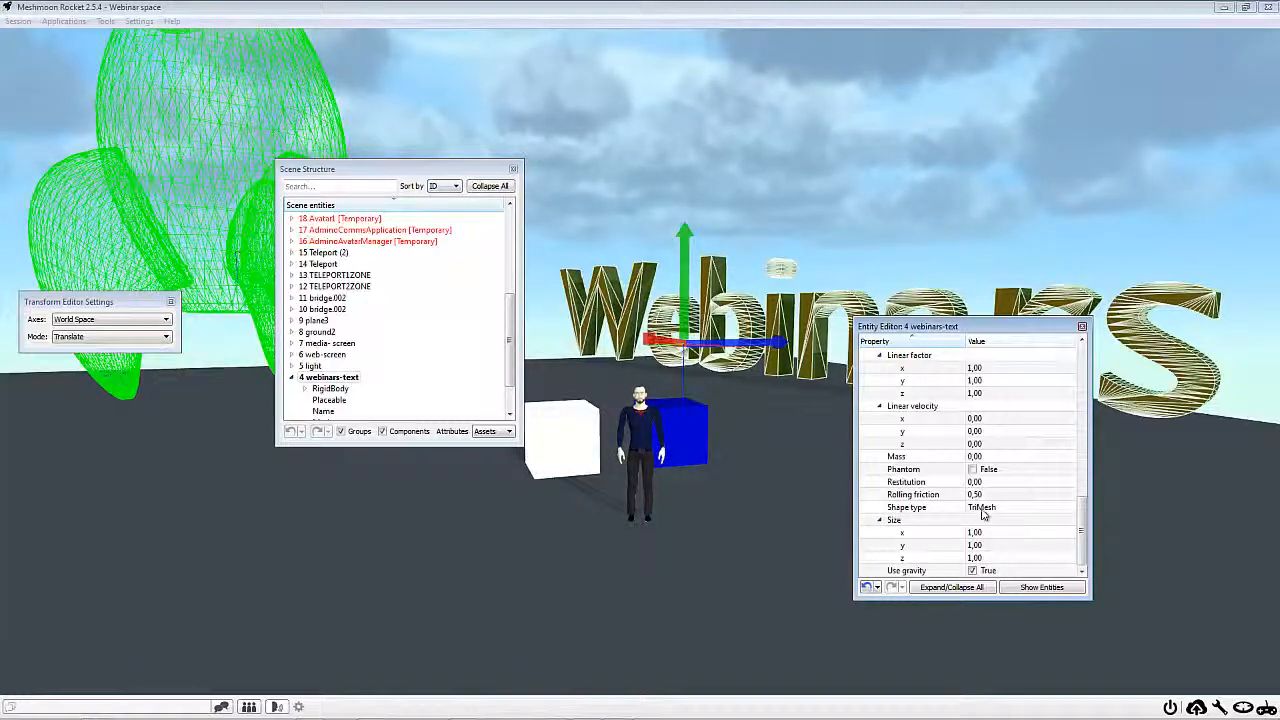
Review the available collision shape types for the 4 webinars-text RigidBody, keep TriMesh selected, and close the entity editor
left_click(983, 508)
left_click(990, 508)
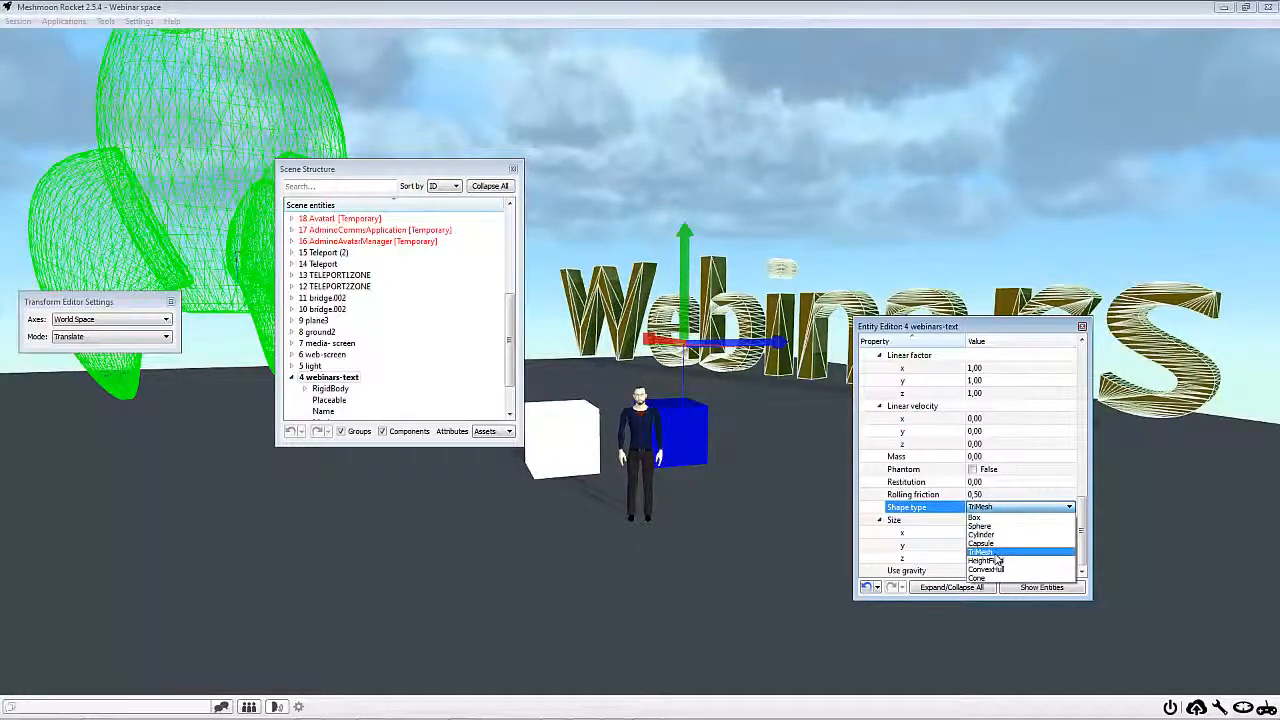
left_click(995, 553)
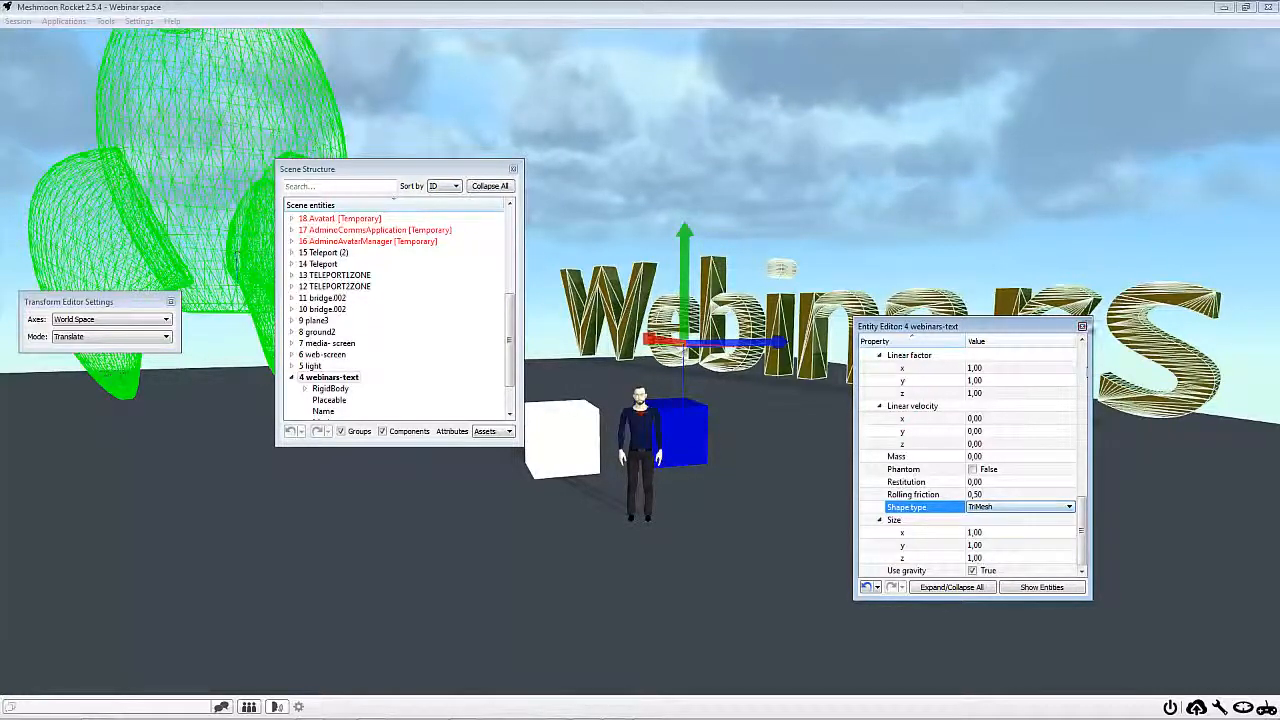
left_click(1018, 508)
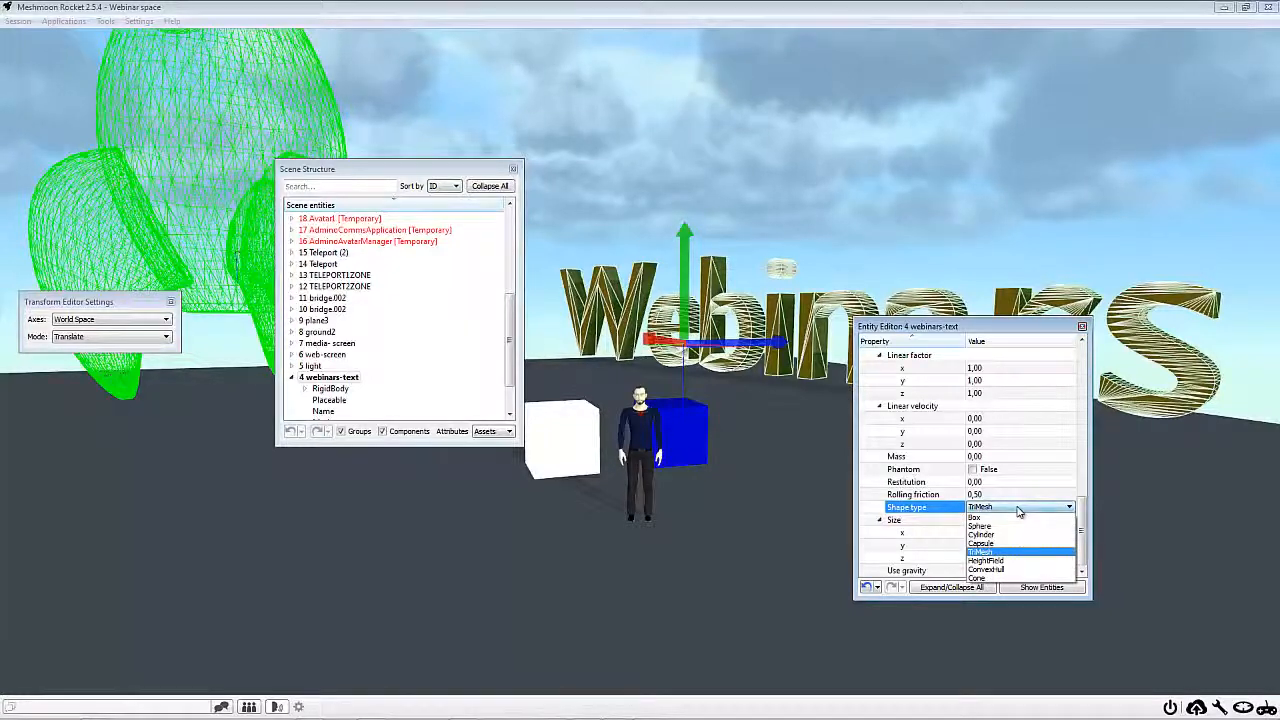
left_click(1035, 489)
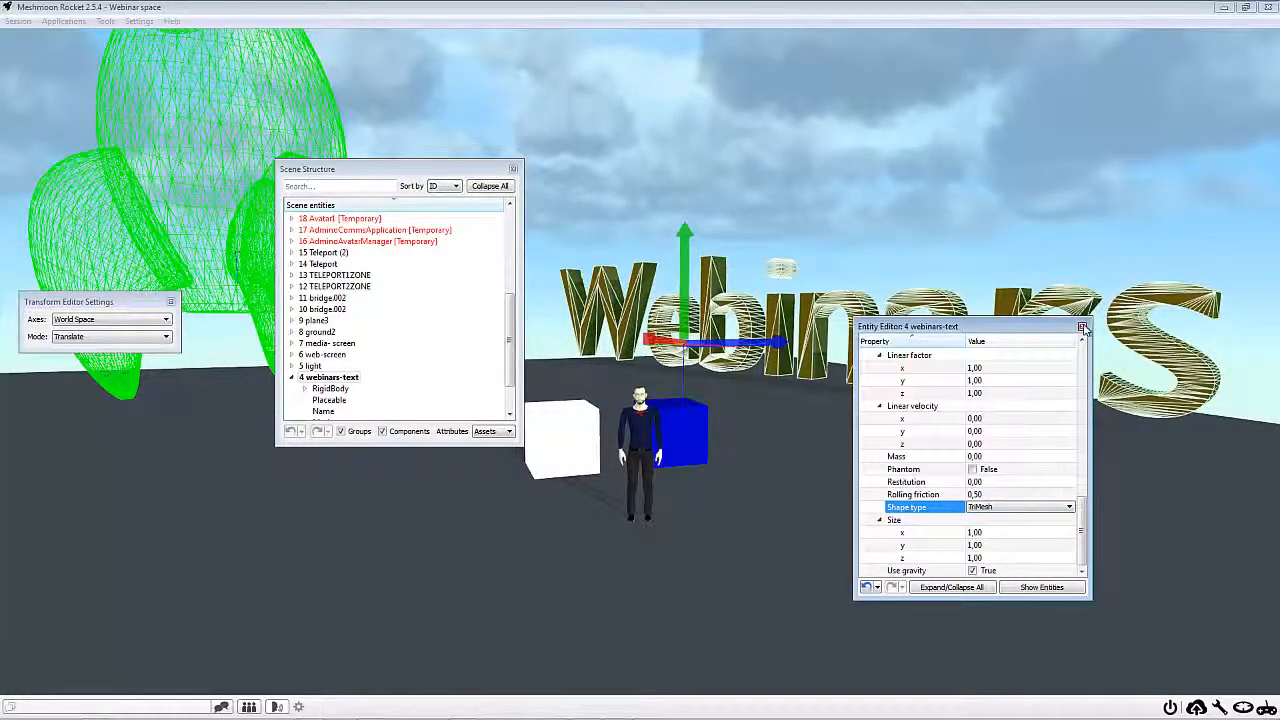
left_click(1083, 329)
Reopen 4 webinars-text in the entity editor, set Draw Debug to False in its RigidBody component, and close the editor
right_click_drag(750, 510, 1130, 333)
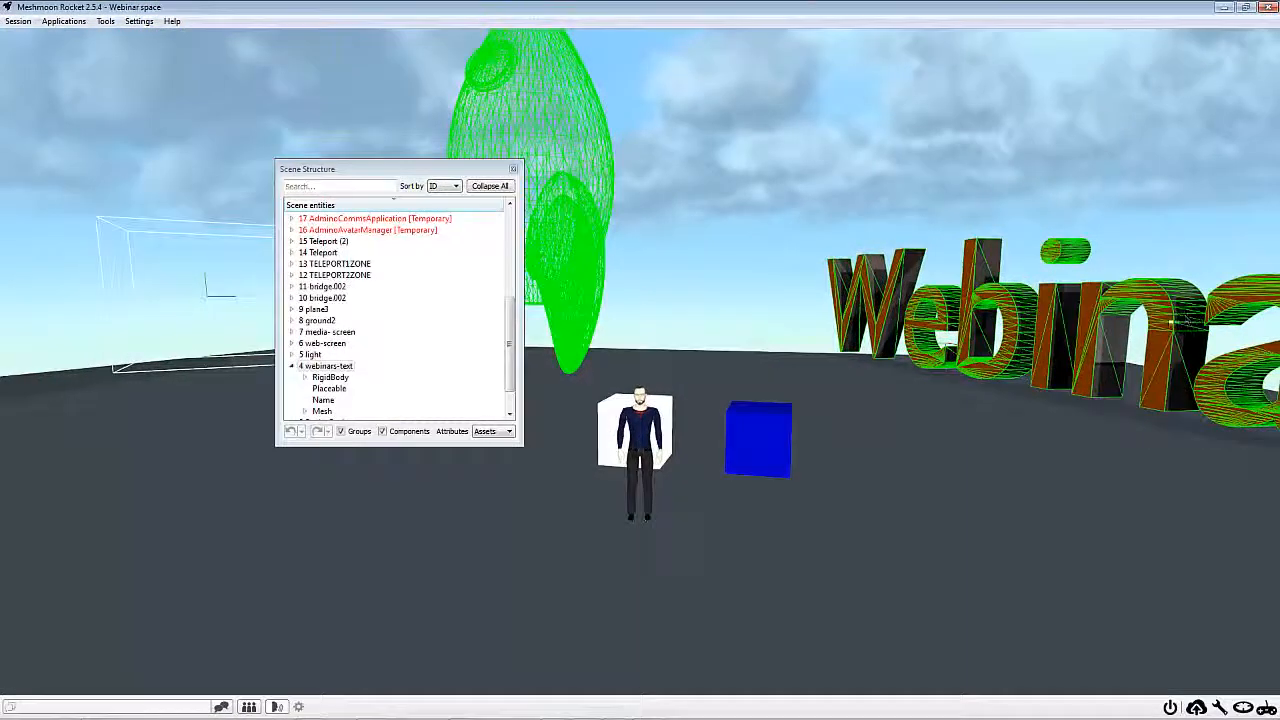
double_click(326, 366)
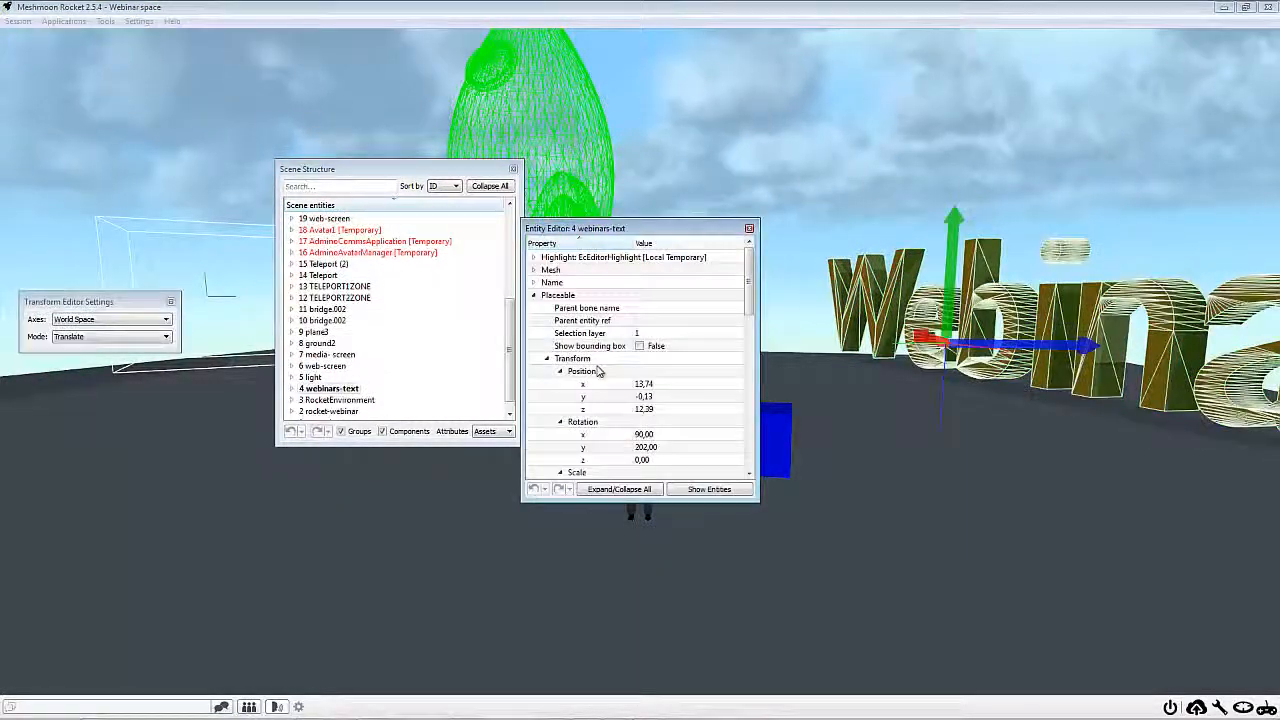
scroll(600, 372, "down", 8)
scroll(578, 343, "down", 1)
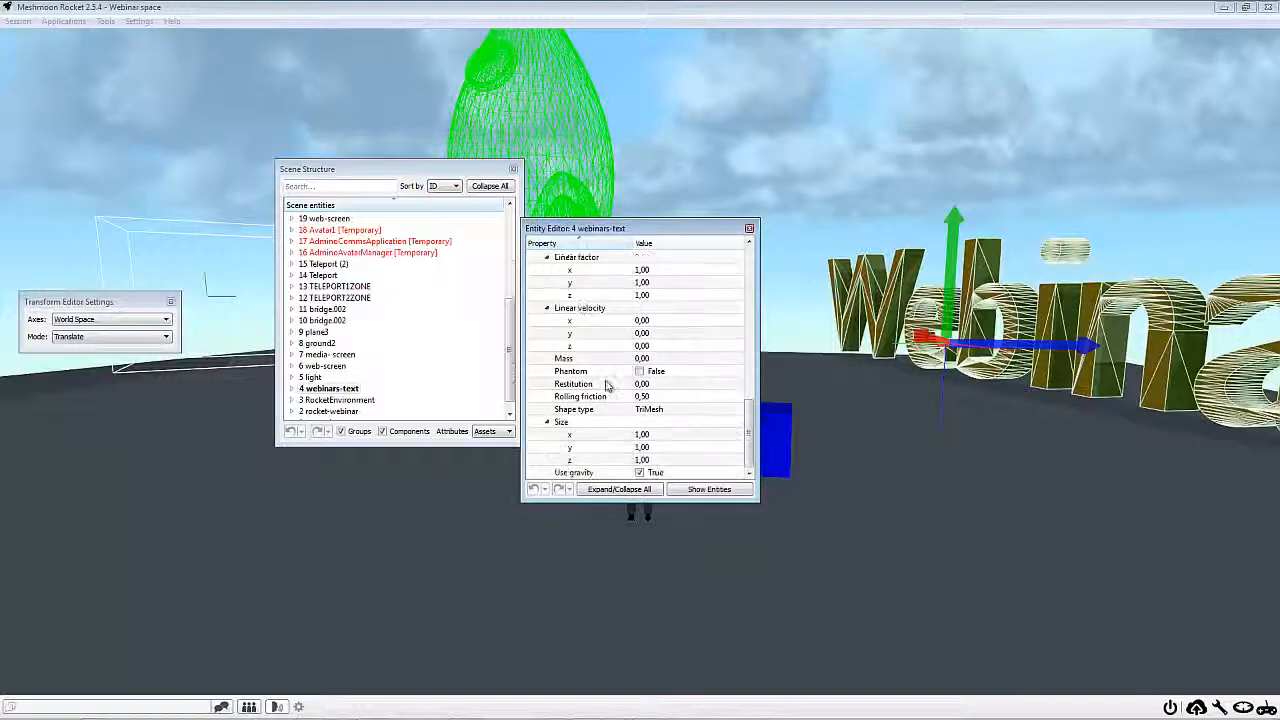
scroll(660, 345, "up", 2)
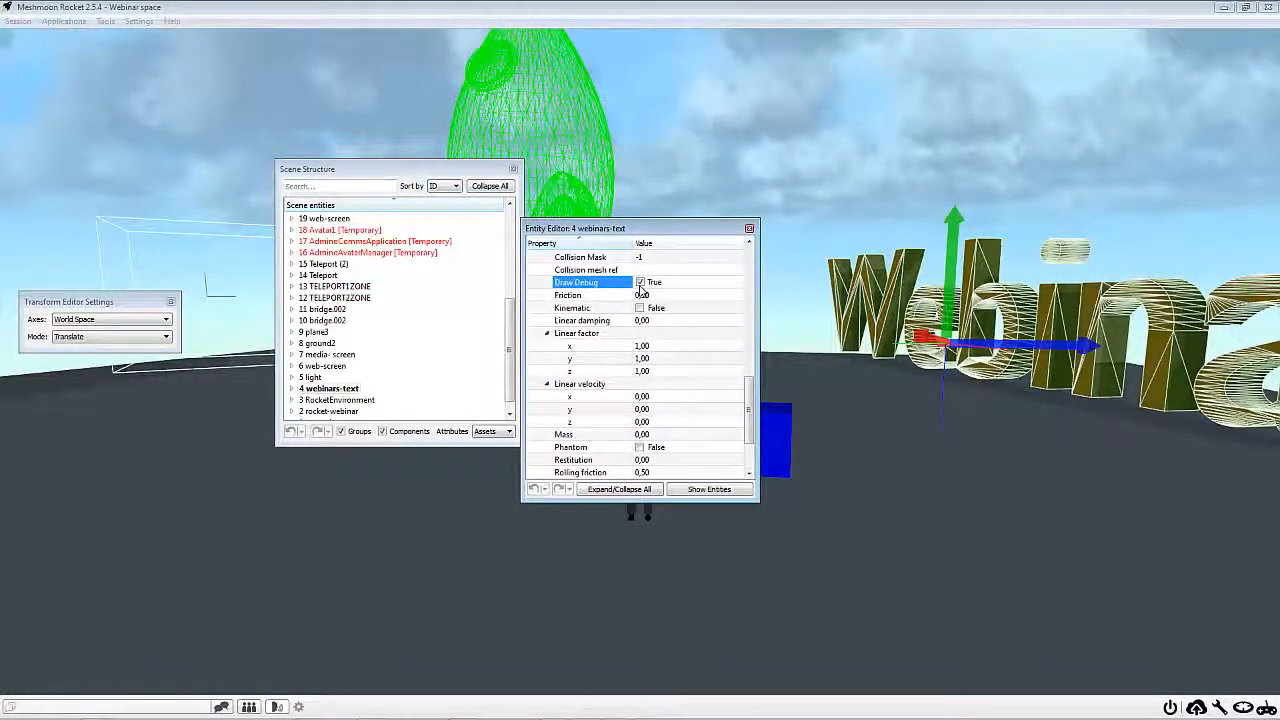
left_click(749, 228)
Open the 2 rocket-webinar entity in the entity editor, clear of the rocket, and set Visible to True in its Placeable component
right_click_drag(700, 300, 542, 300)
right_click_drag(950, 415, 1004, 410)
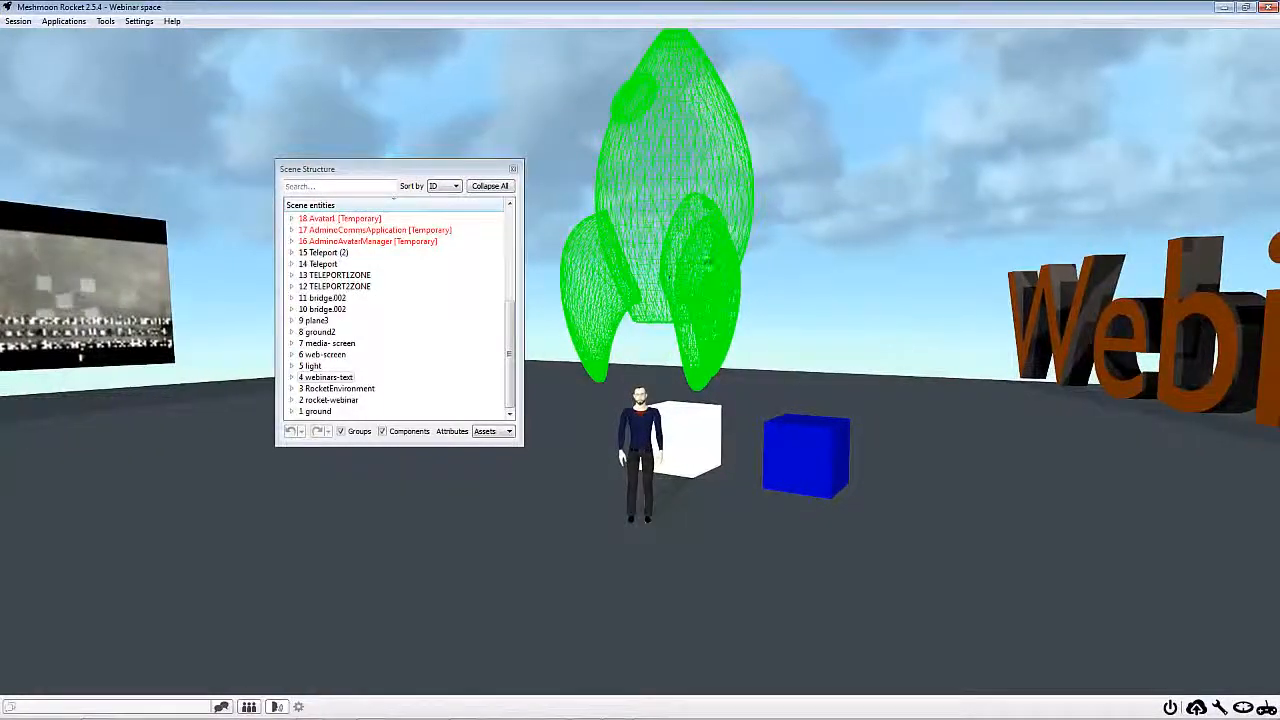
right_click_drag(897, 344, 909, 346)
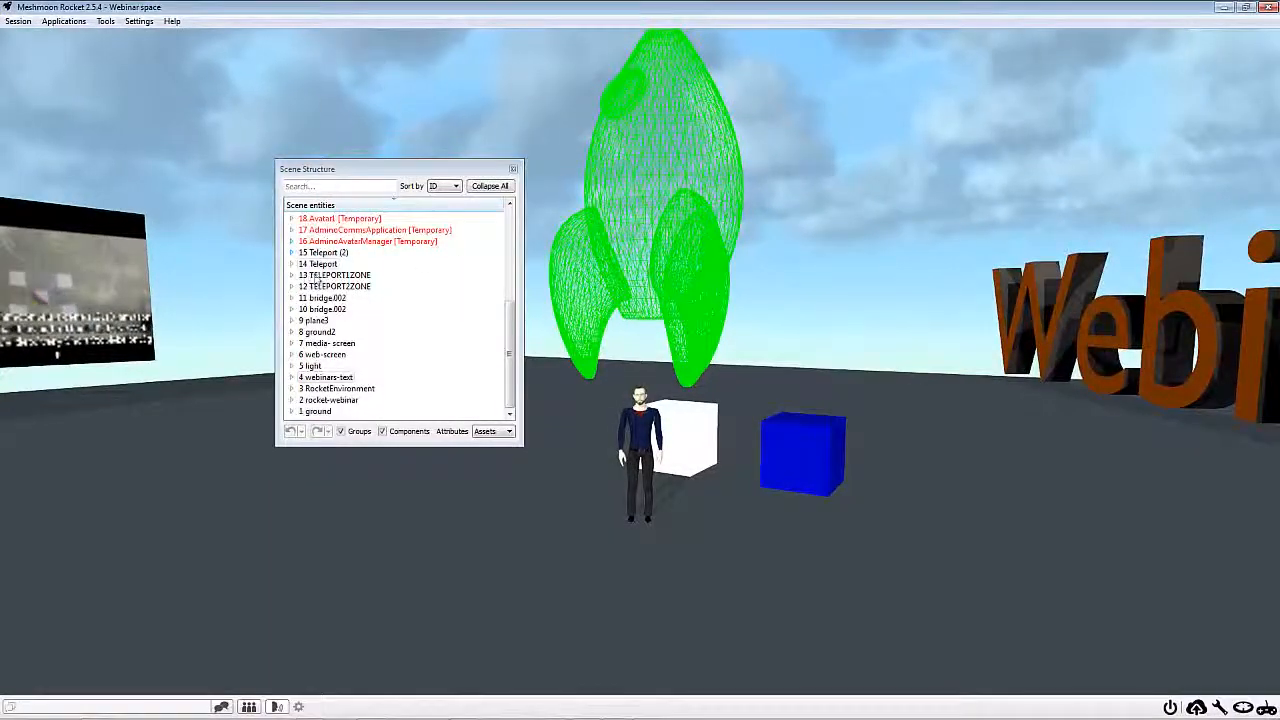
double_click(330, 400)
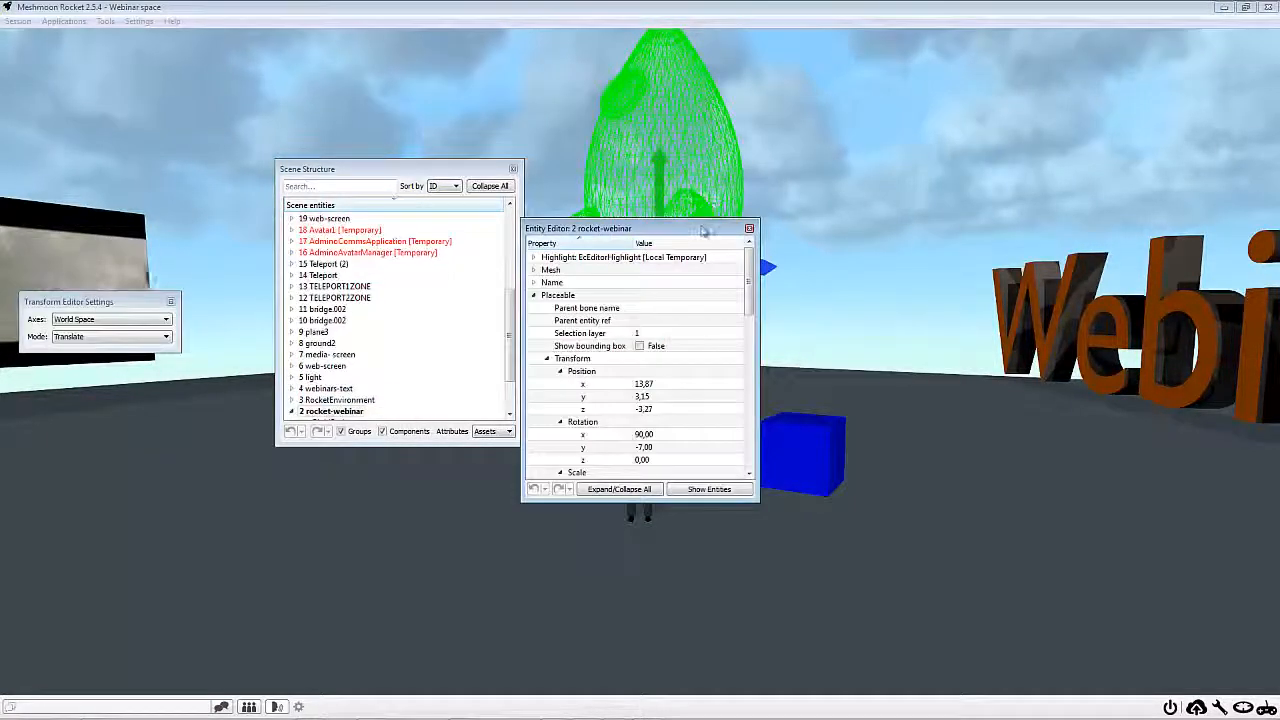
left_click_drag(705, 230, 1038, 180)
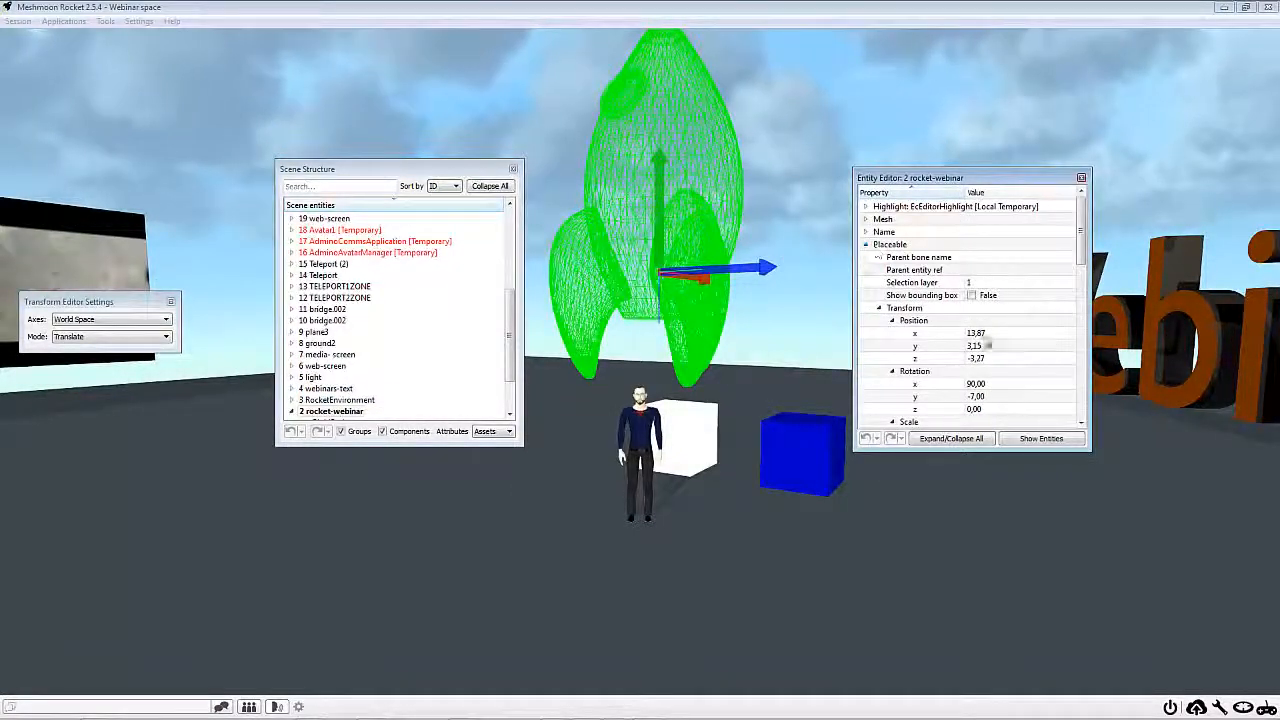
scroll(978, 345, "down", 3)
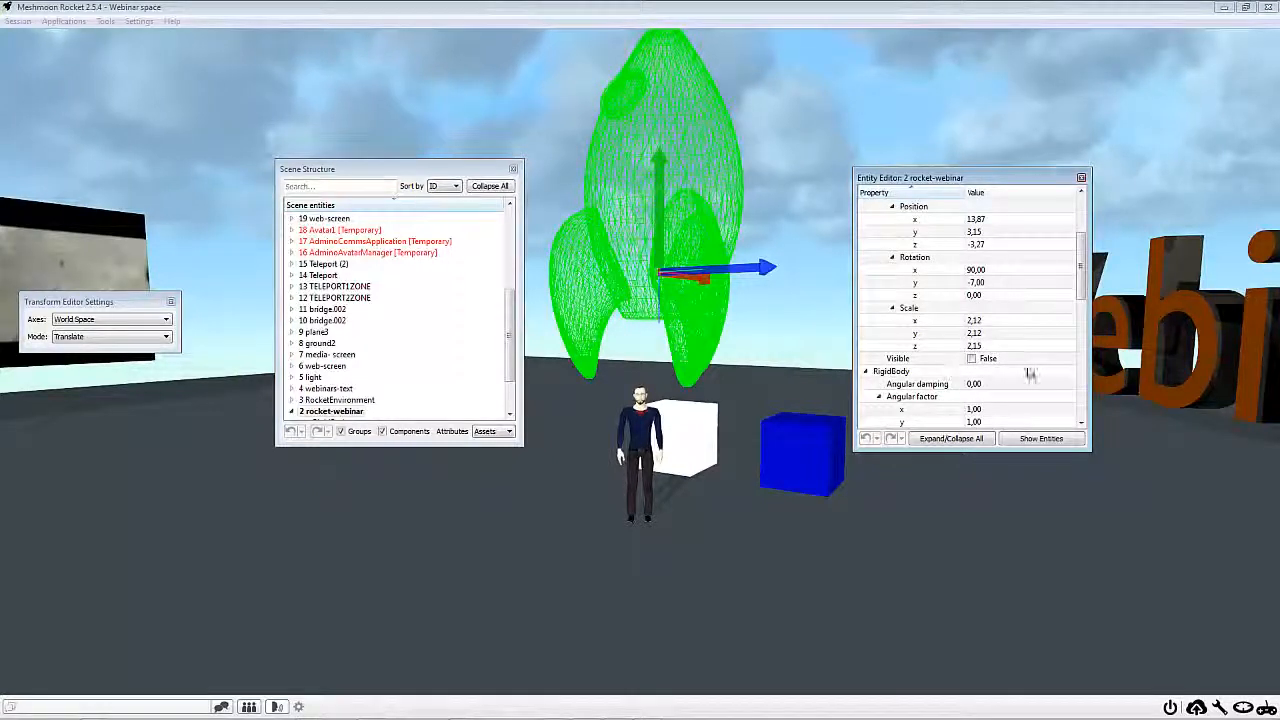
left_click(972, 358)
Set Draw Debug to False in the RigidBody component of 2 rocket-webinar and close the entity editor
scroll(970, 398, "down", 5)
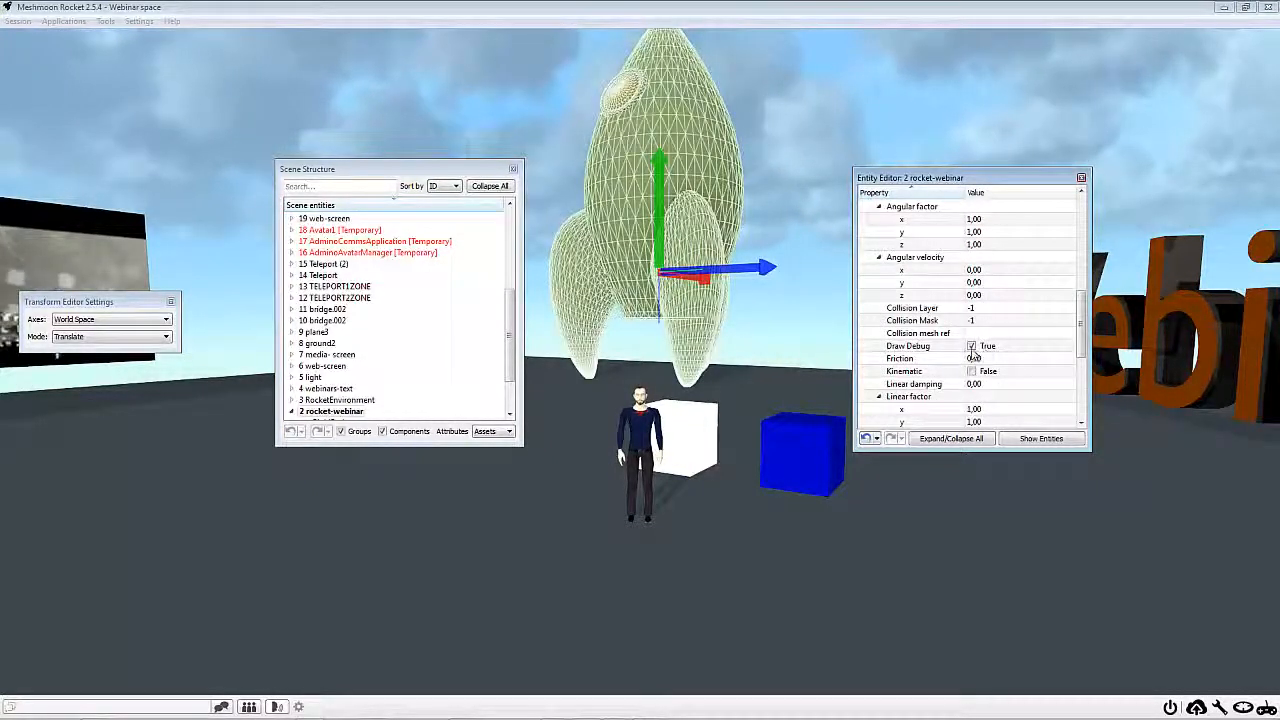
left_click(971, 345)
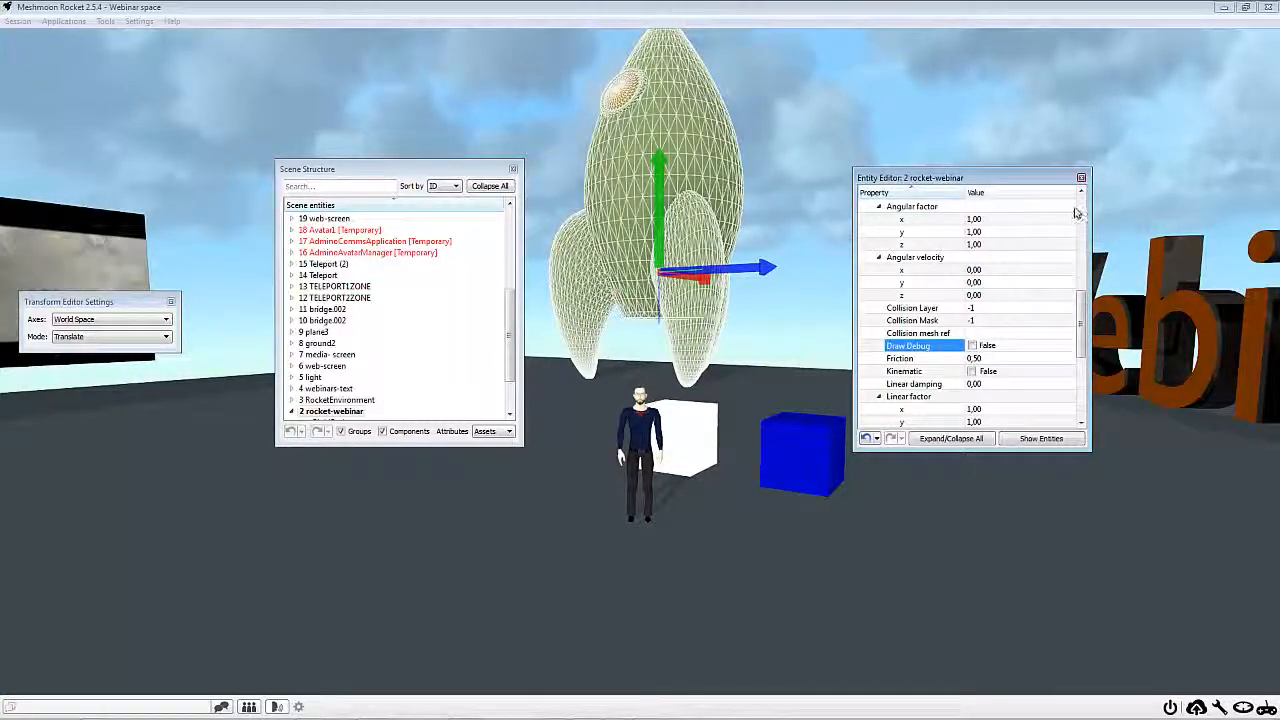
left_click(1081, 177)
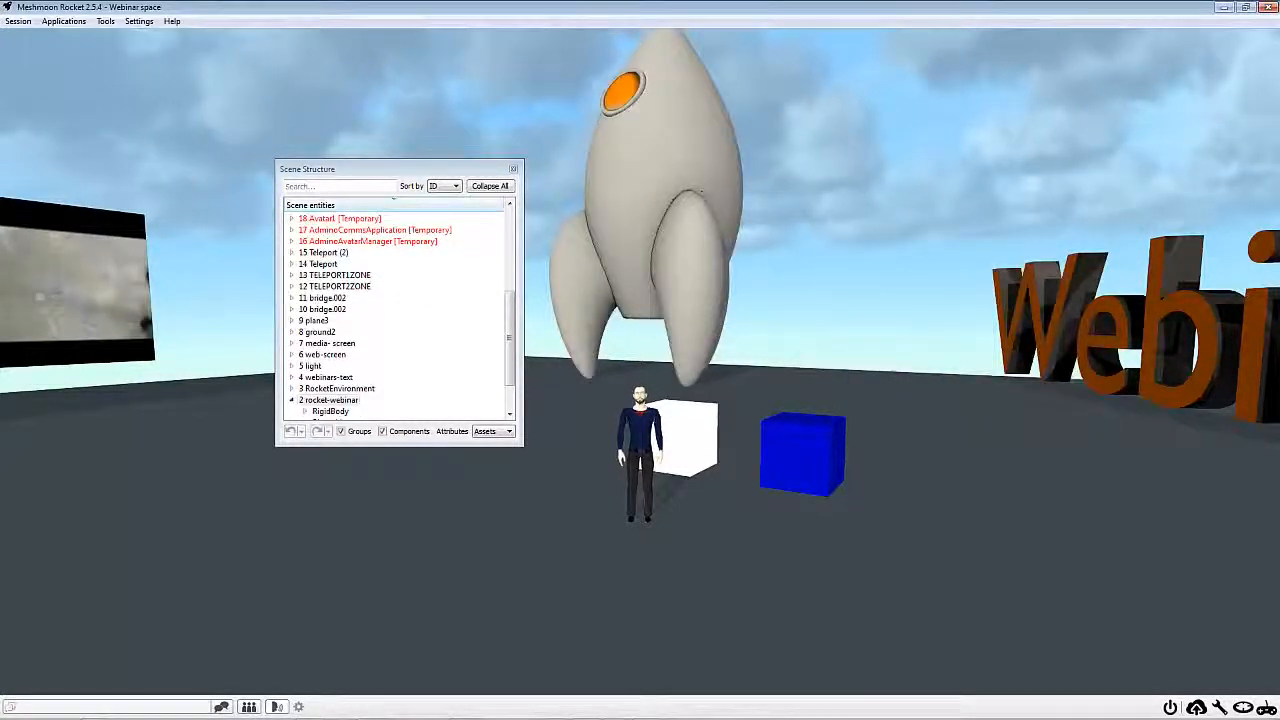
right_click_drag(748, 397, 625, 426)
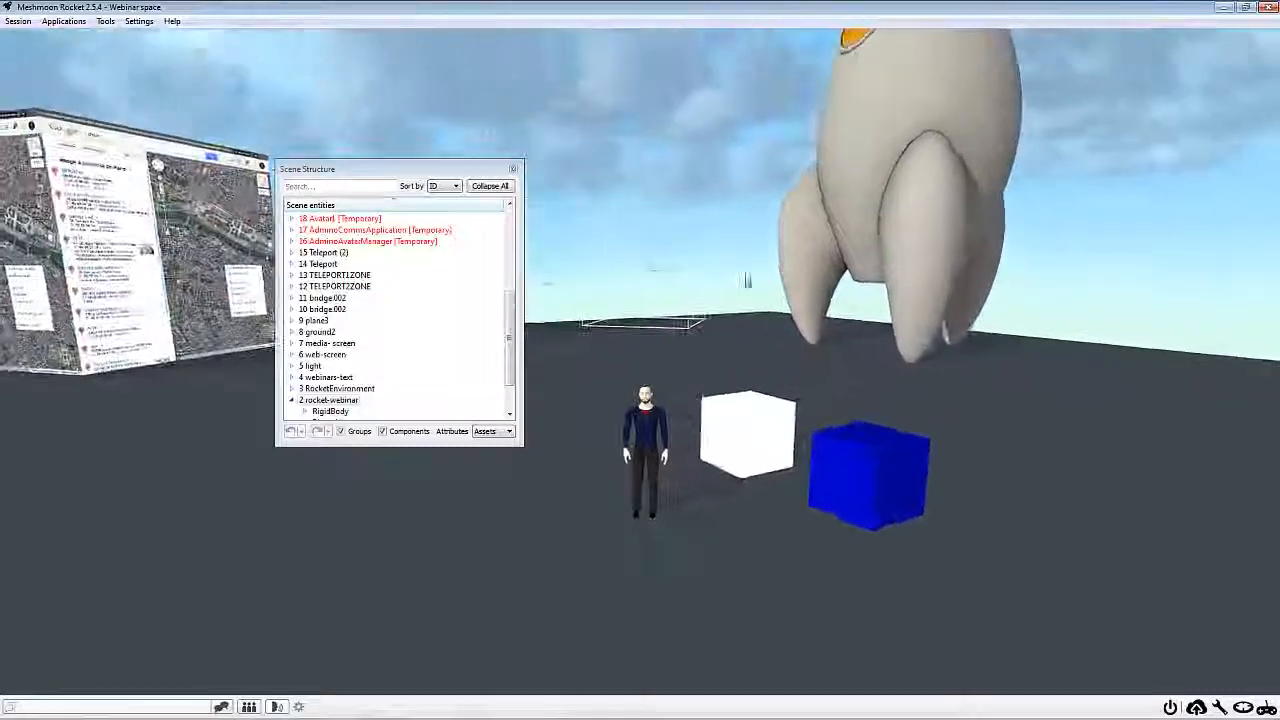